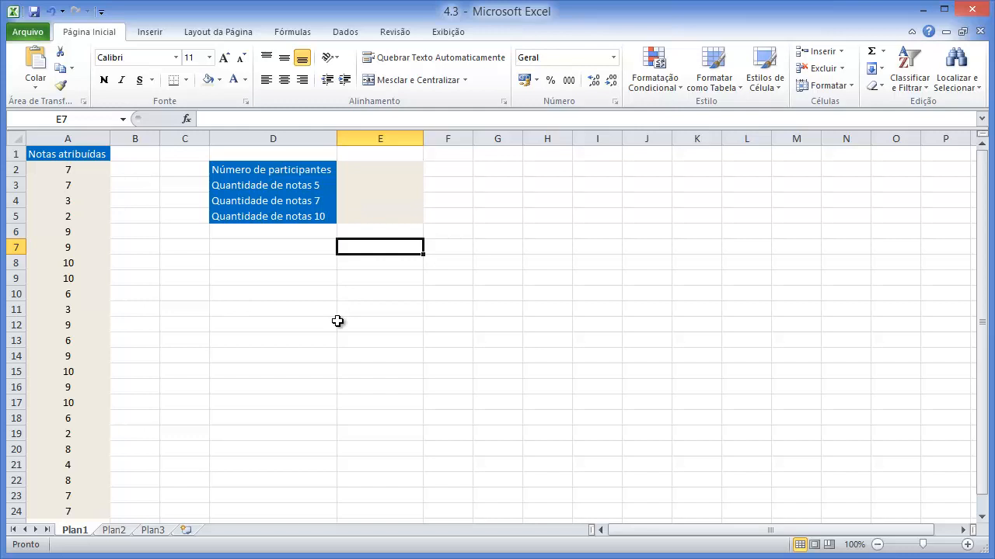
# - Count the grades in cell E2 beside Número de participantes with the formula =CONT.NÚM(A2:A24)
pyautogui.click(350, 170)
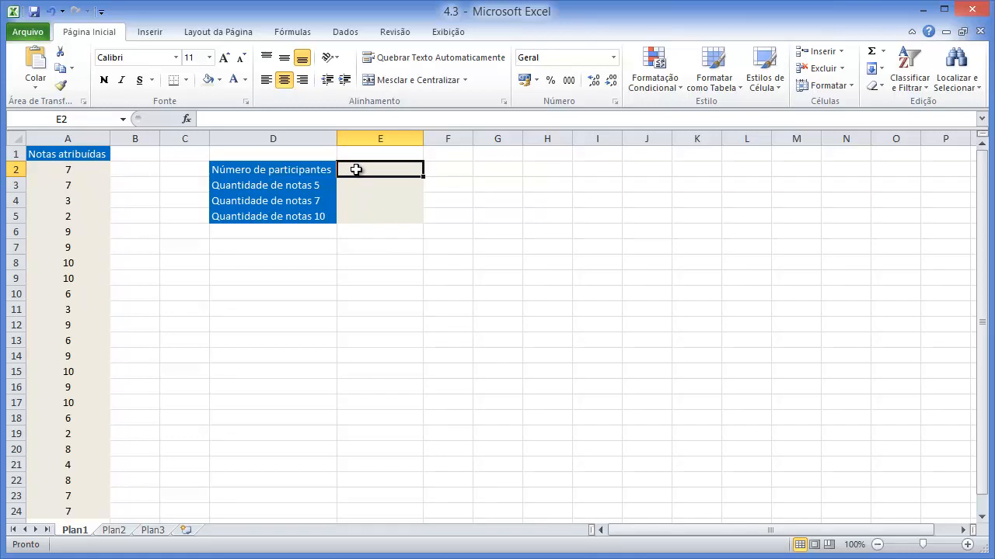
pyautogui.write('=')
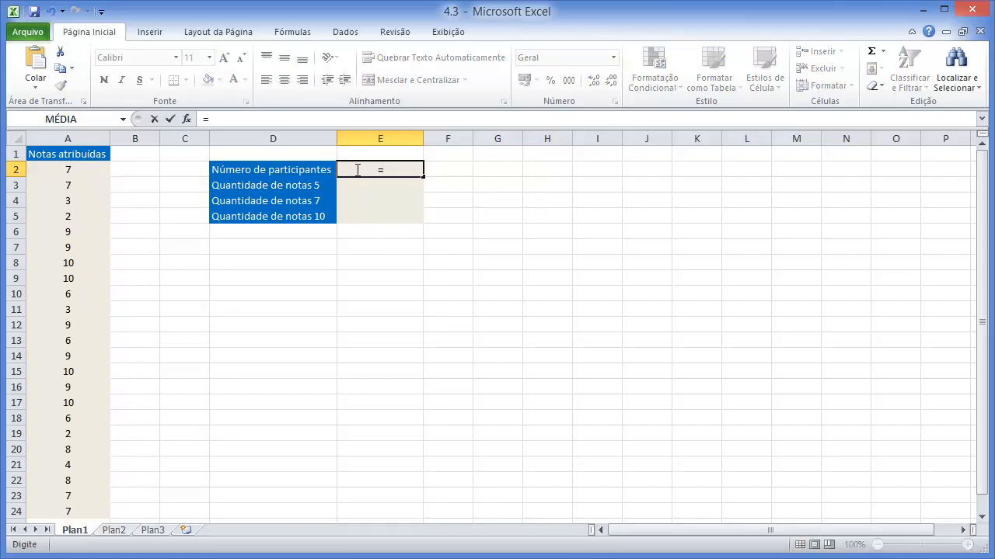
pyautogui.write('cont')
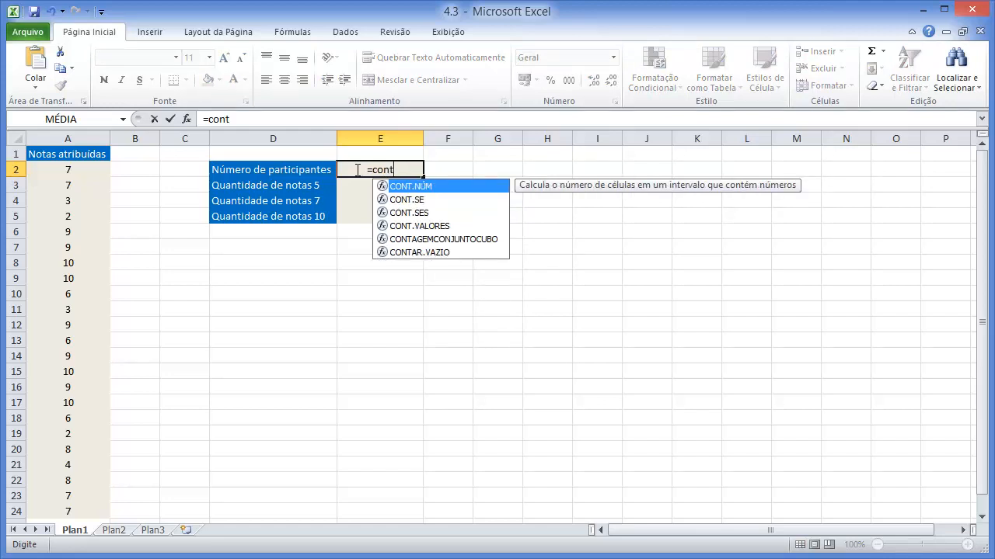
pyautogui.write('.')
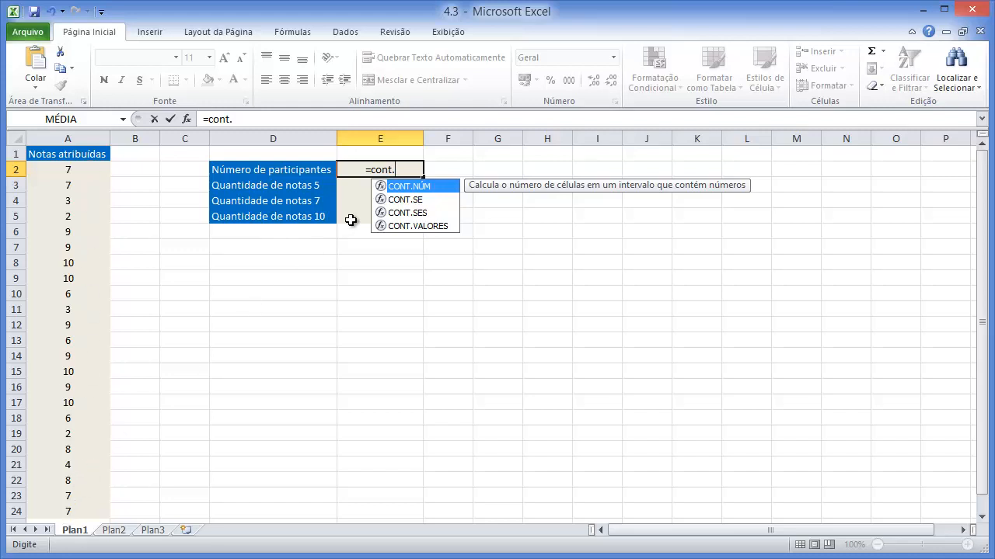
pyautogui.doubleClick(427, 187)
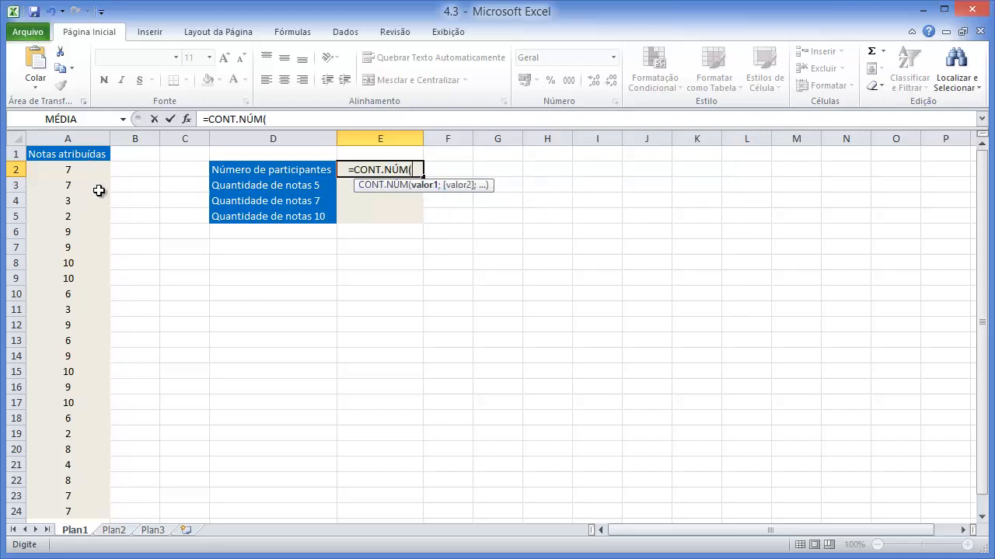
pyautogui.moveTo(77, 174); pyautogui.dragTo(85, 506)
pyautogui.write(')')
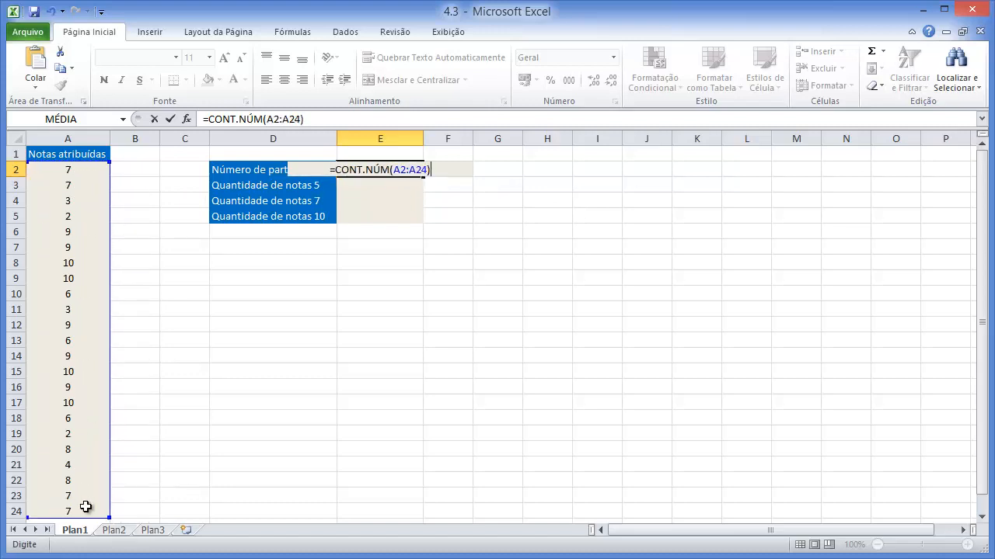
pyautogui.press('Return')
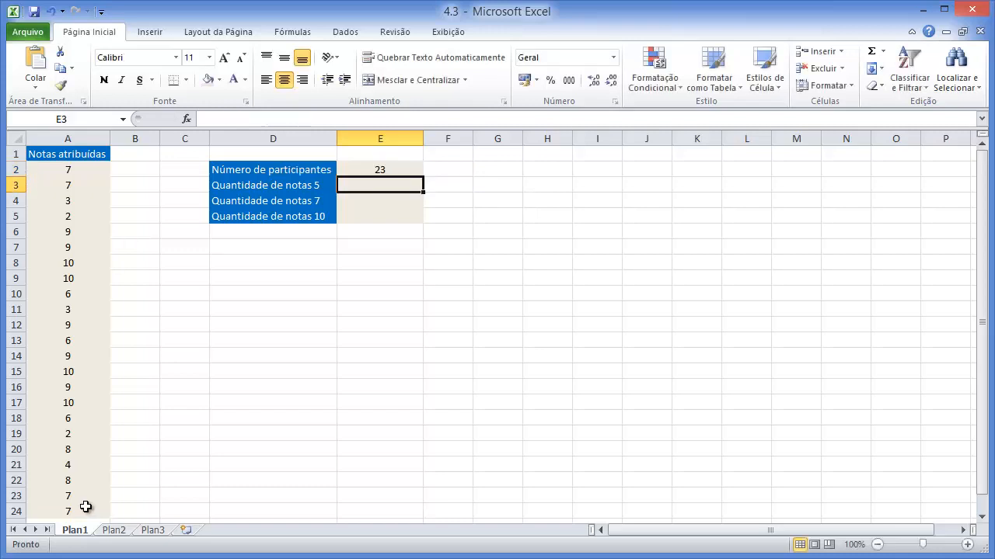
# - Insert the statistical function CONT.NÚM in cell F2 from the function library, with range A2:A24 as Valor1
pyautogui.click(440, 170)
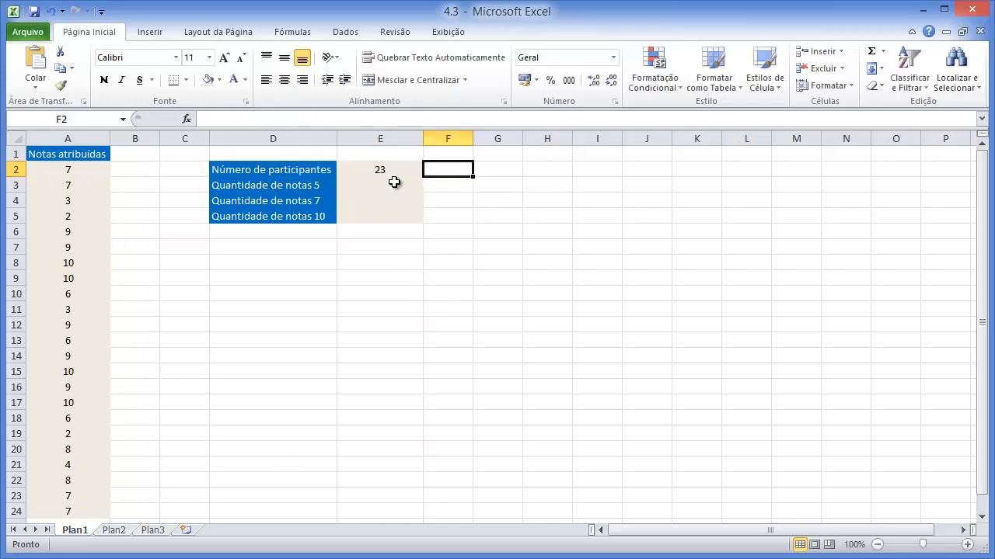
pyautogui.click(299, 33)
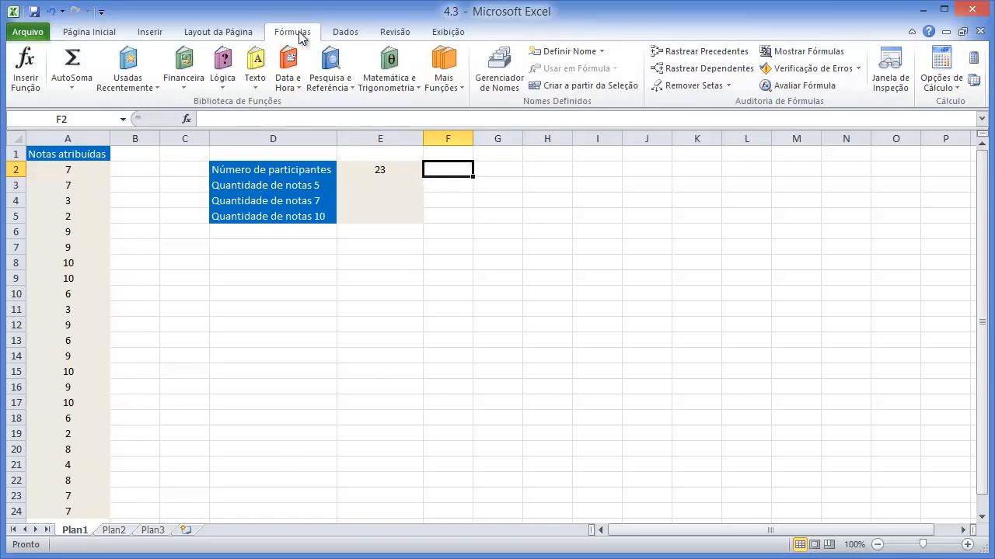
pyautogui.click(456, 92)
pyautogui.moveTo(460, 111)
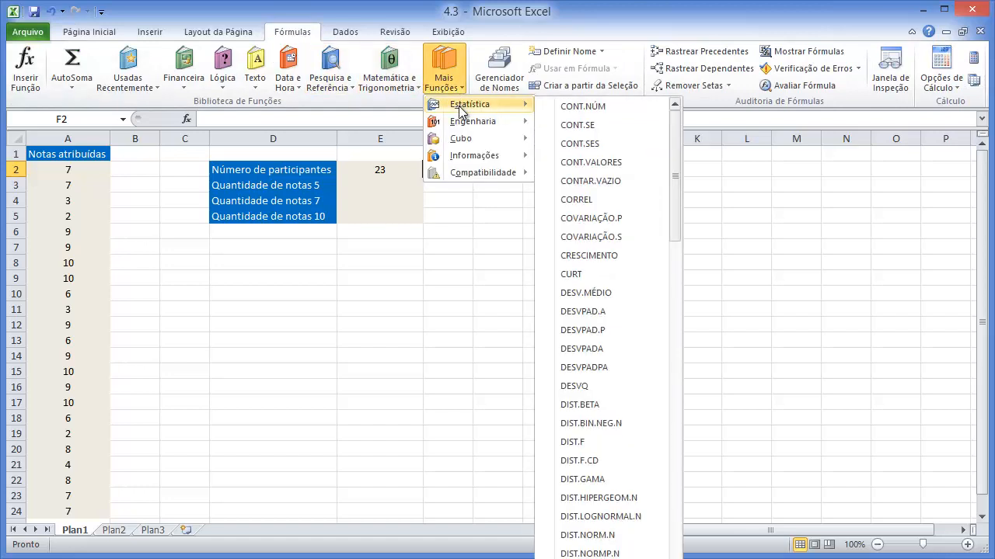
pyautogui.click(599, 110)
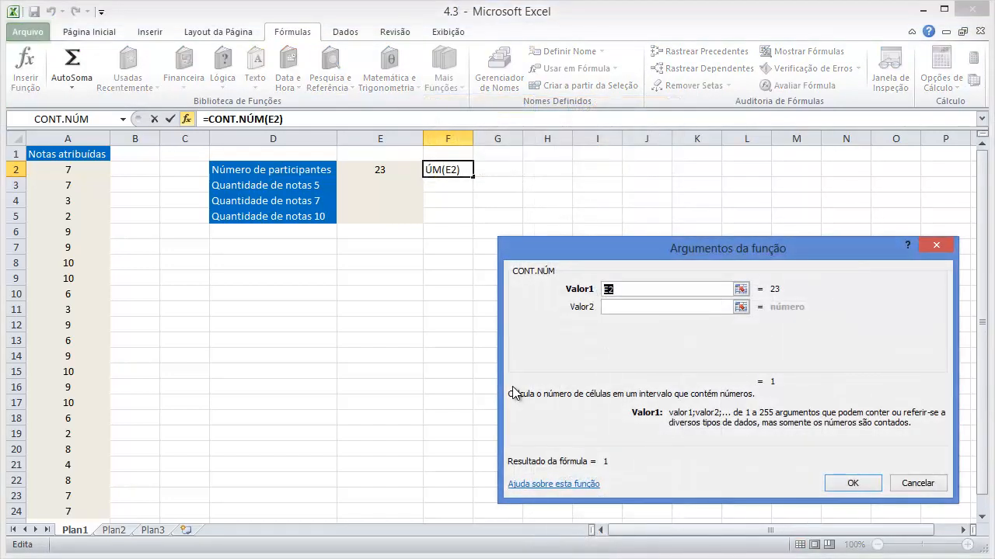
pyautogui.moveTo(648, 251); pyautogui.dragTo(641, 181)
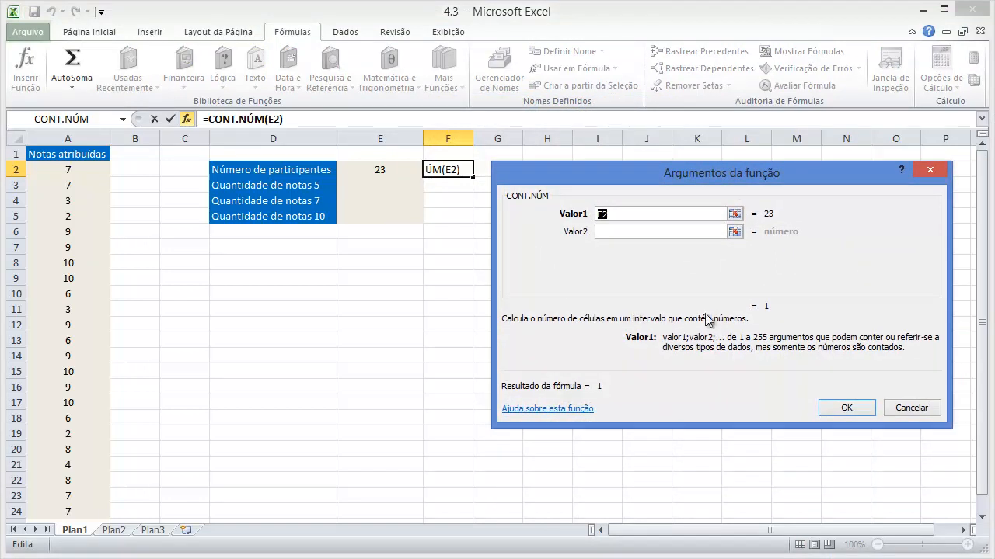
pyautogui.click(735, 214)
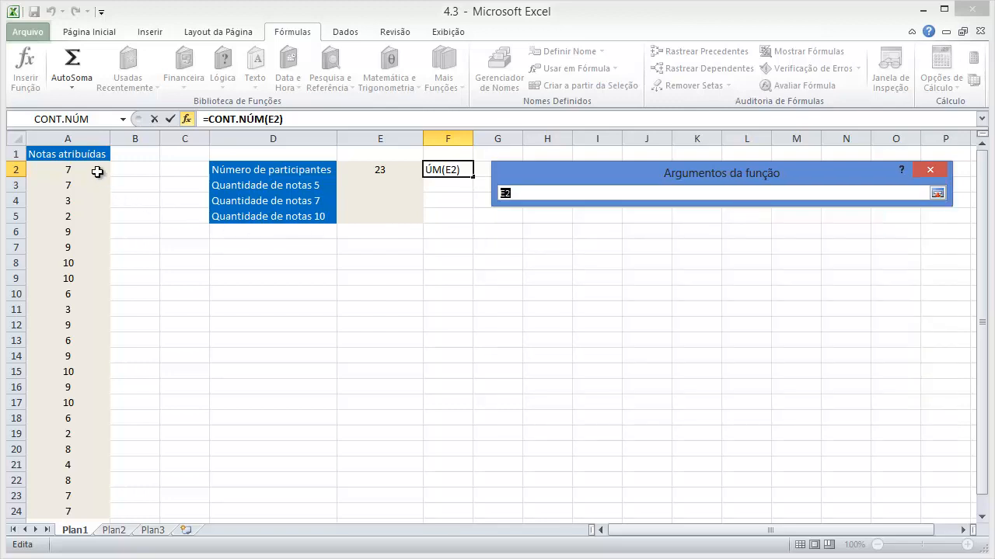
pyautogui.moveTo(97, 172); pyautogui.dragTo(84, 510)
pyautogui.press('Return')
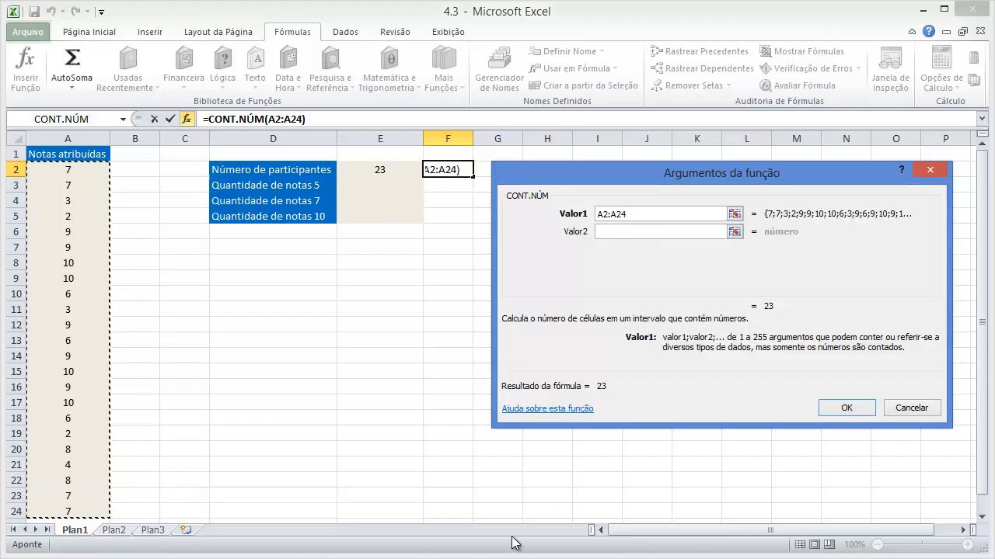
pyautogui.click(846, 409)
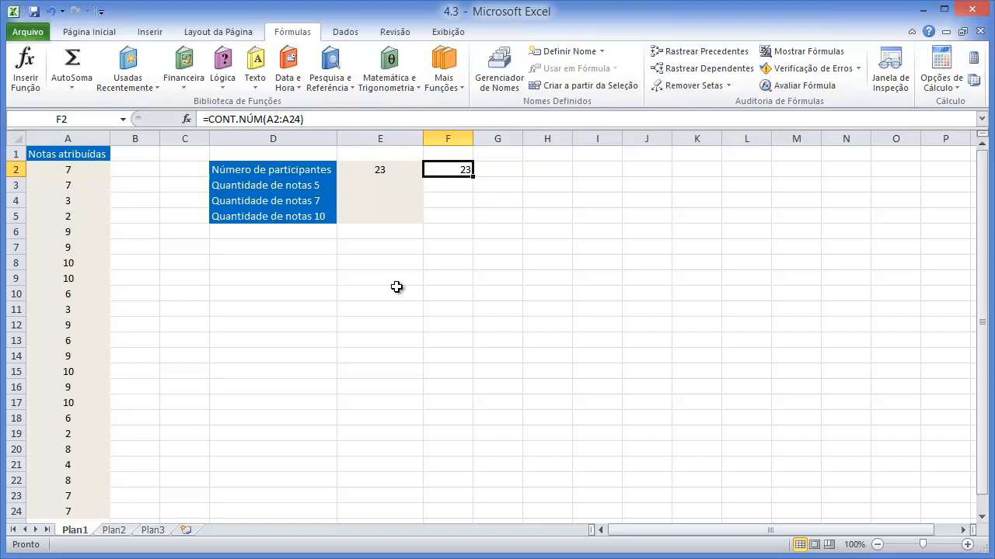
# - Examine the CONT.NÚM formula in cell F2 and the range it references
pyautogui.click(438, 309)
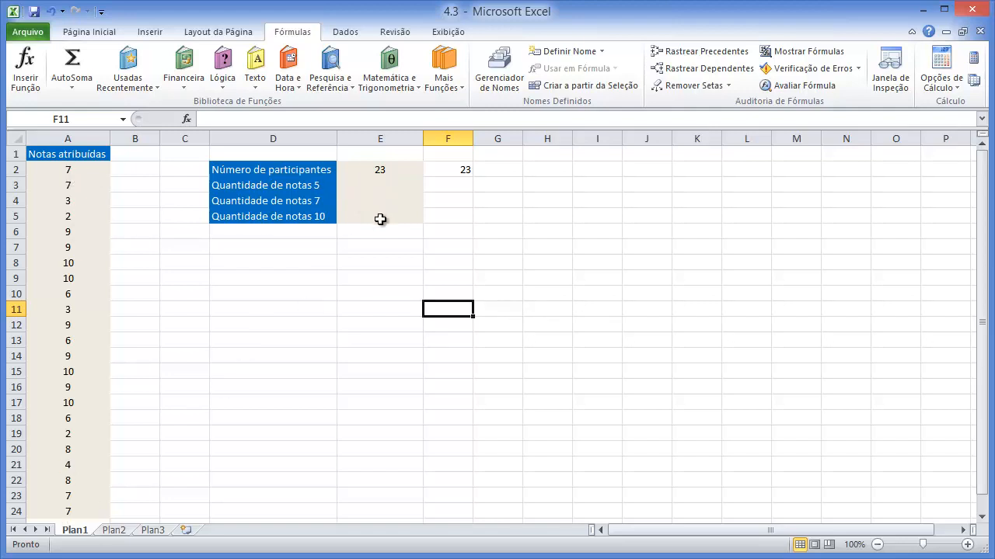
pyautogui.click(462, 170)
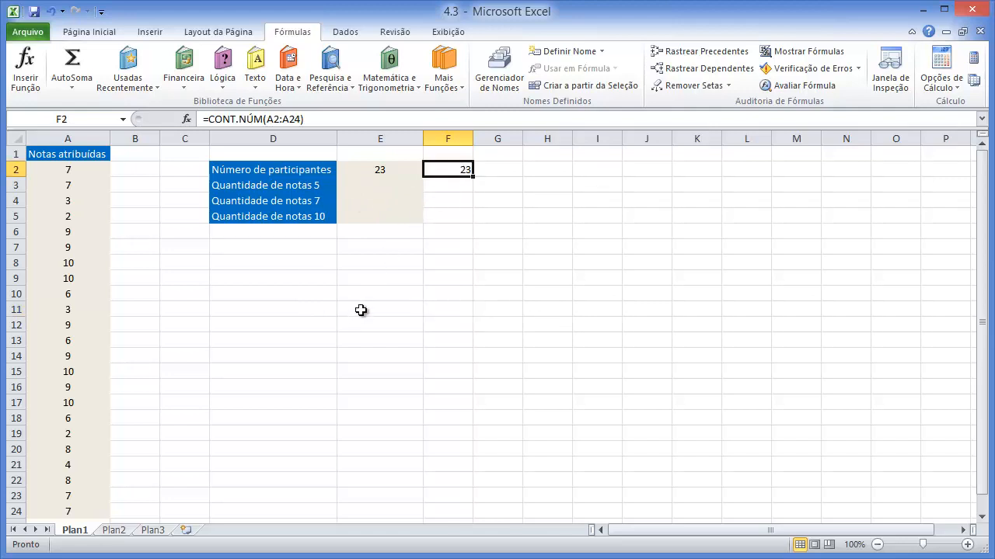
pyautogui.doubleClick(463, 169)
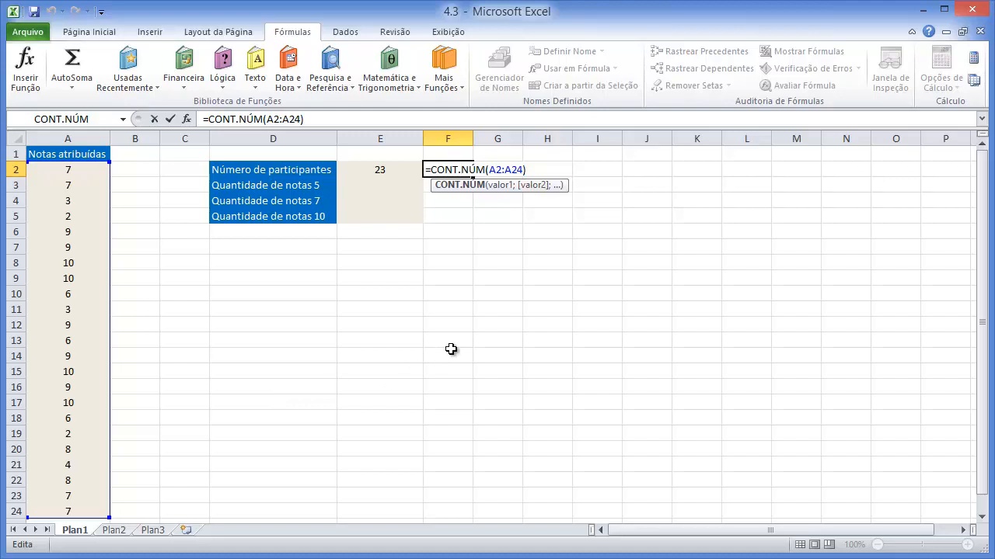
pyautogui.press('Return')
# - Copy the relative-reference formula from F2 down to F3, inspect the copied range, and undo the copy
pyautogui.click(462, 167)
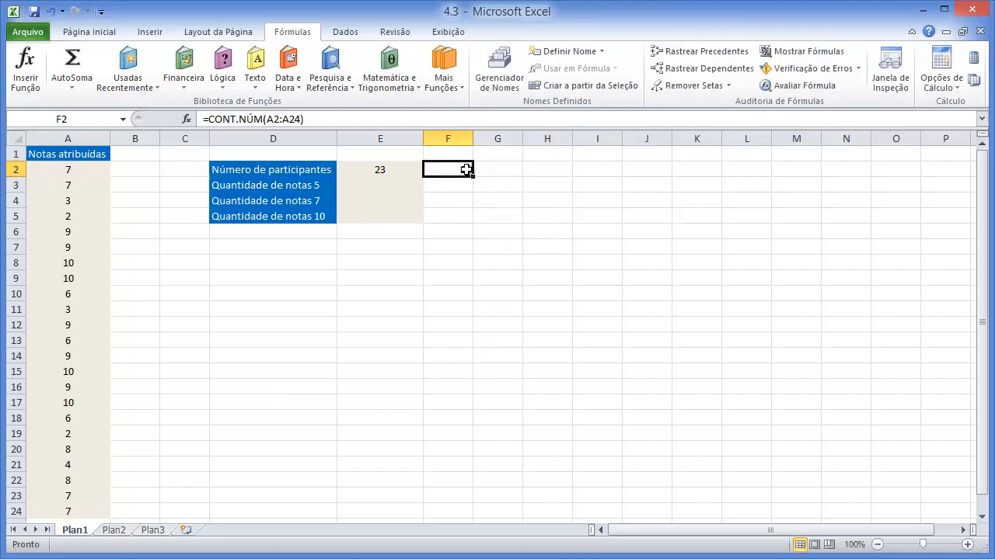
pyautogui.moveTo(474, 175); pyautogui.dragTo(472, 191)
pyautogui.click(478, 221)
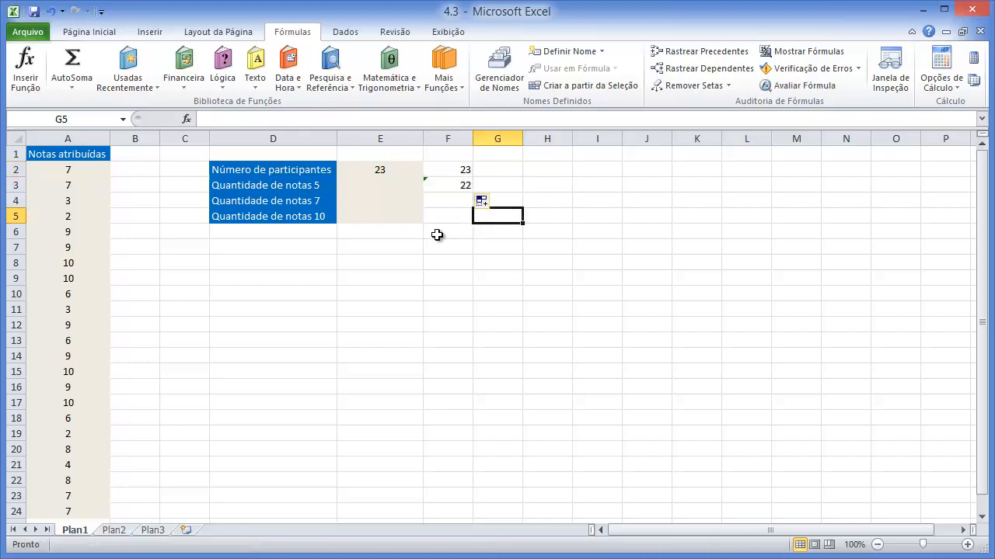
pyautogui.doubleClick(463, 185)
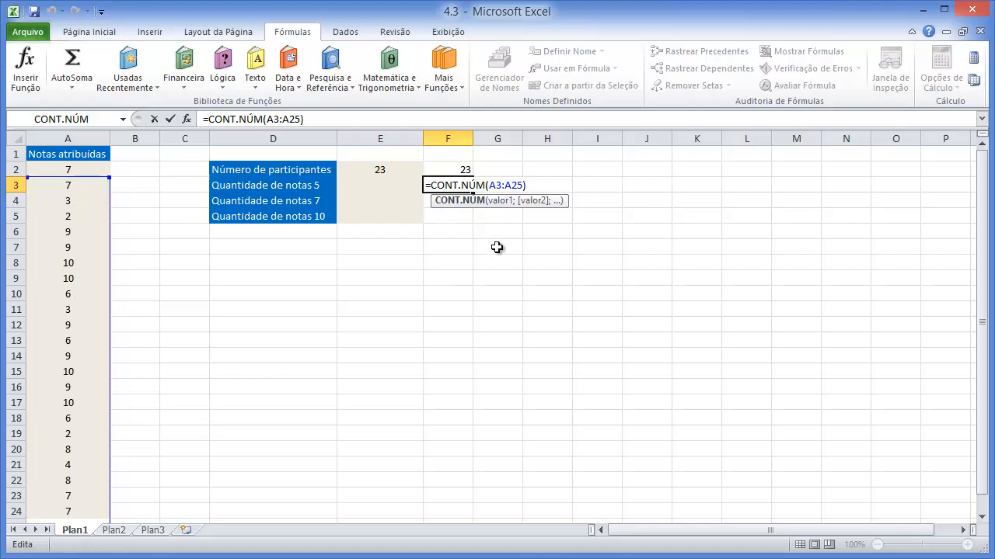
pyautogui.click(463, 184)
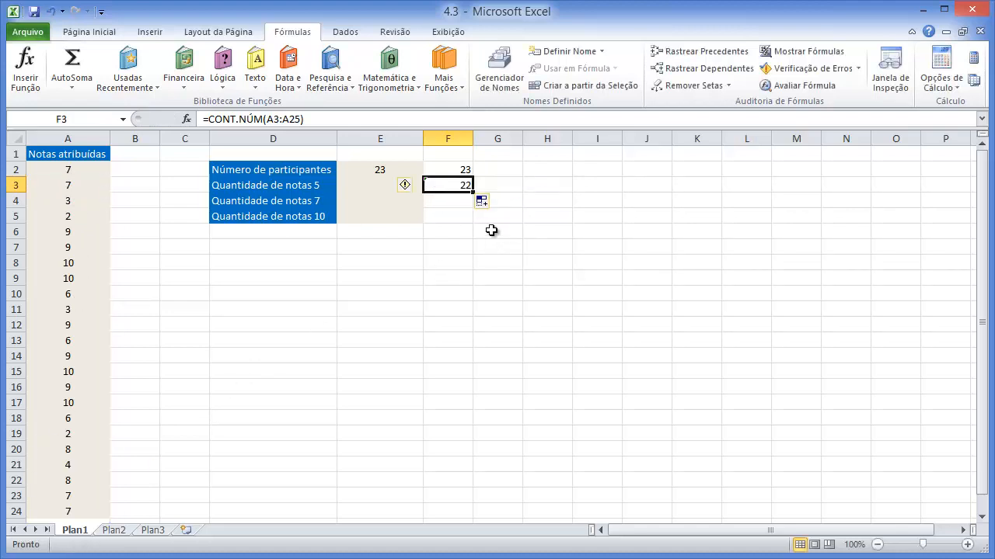
pyautogui.hotkey('ctrl', 'z')
# - Make both references in F2's formula absolute so it reads =CONT.NÚM($A$2:$A$24)
pyautogui.doubleClick(465, 171)
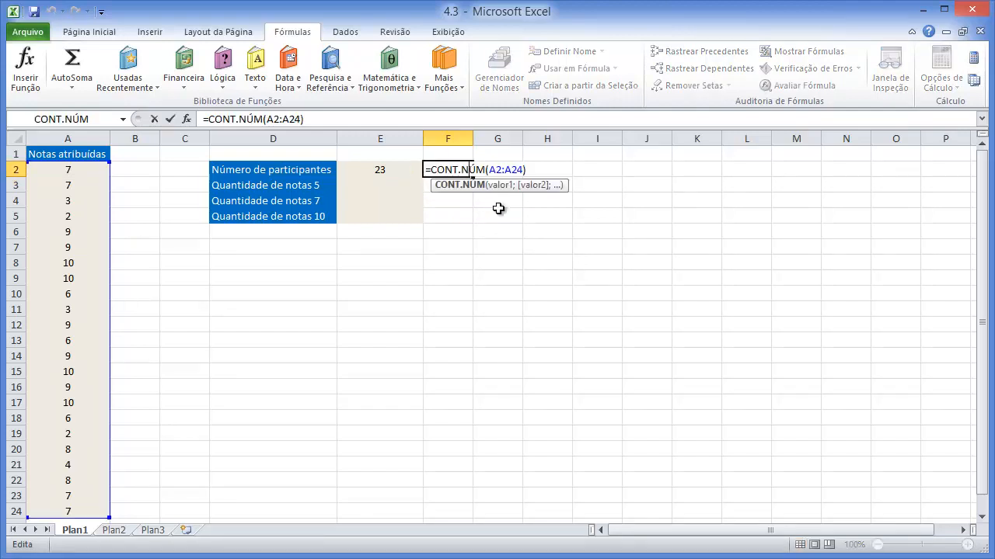
pyautogui.click(497, 171)
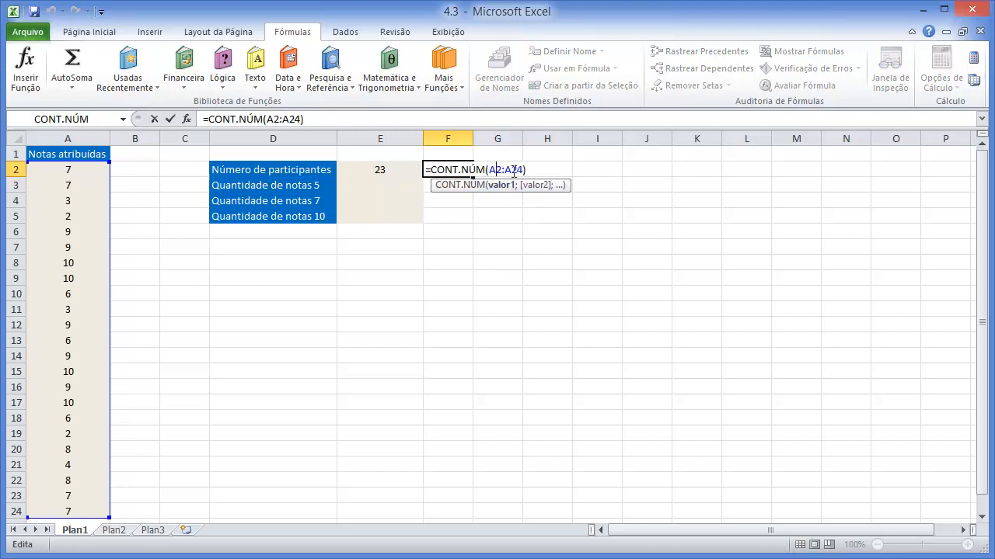
pyautogui.press('F4')
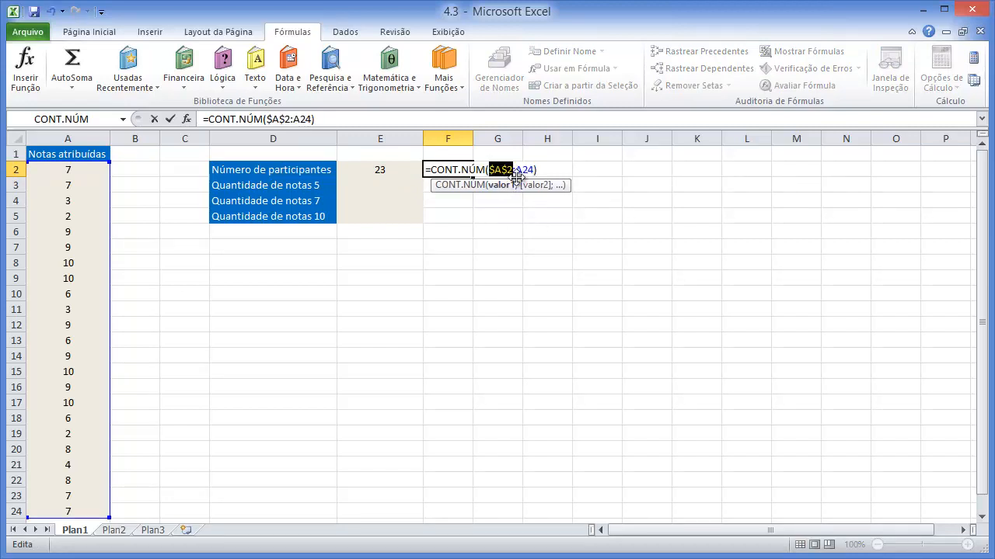
pyautogui.click(525, 171)
pyautogui.press('F4')
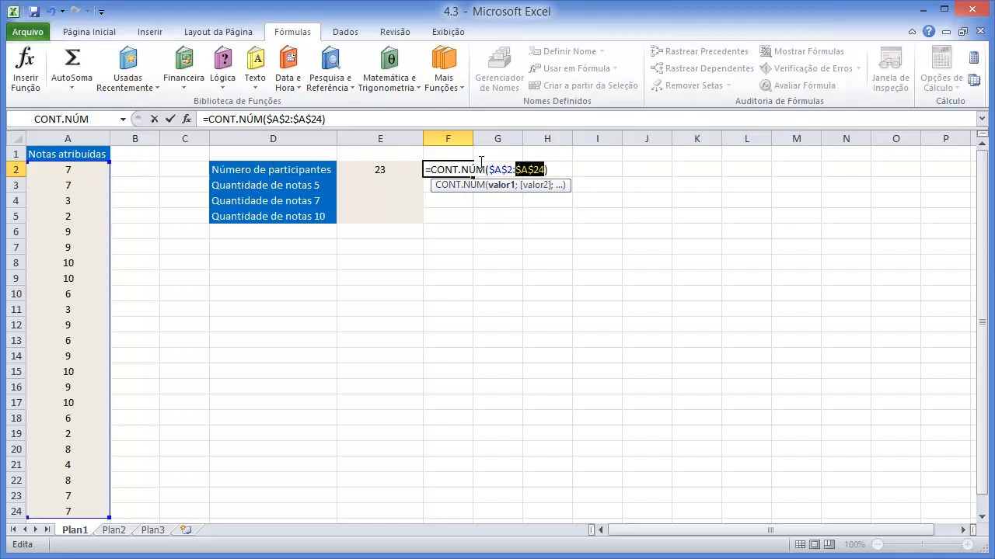
pyautogui.press('Return')
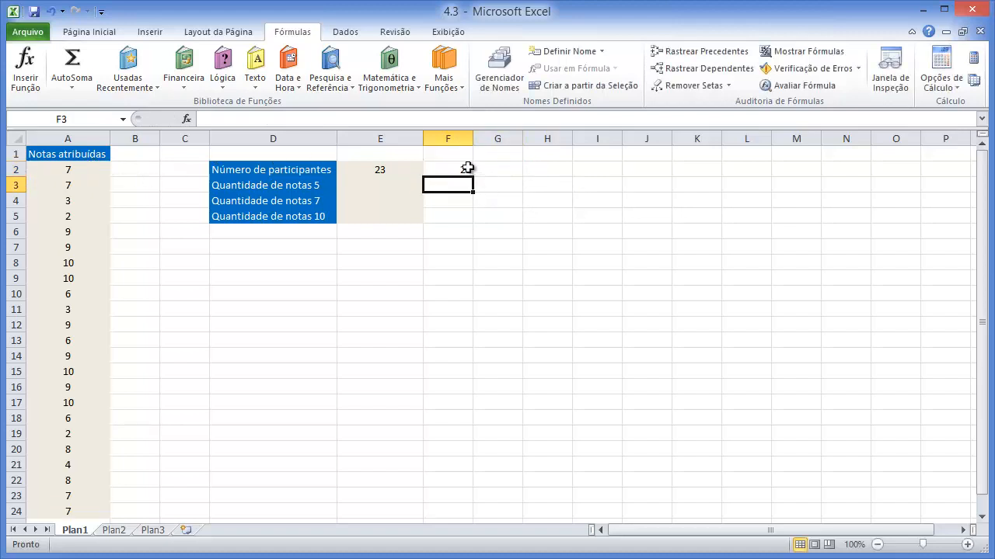
# - Copy the absolute-reference formula from F2 down through F4, checking the referenced range in the copied cells
pyautogui.click(465, 167)
pyautogui.moveTo(473, 179); pyautogui.dragTo(474, 193)
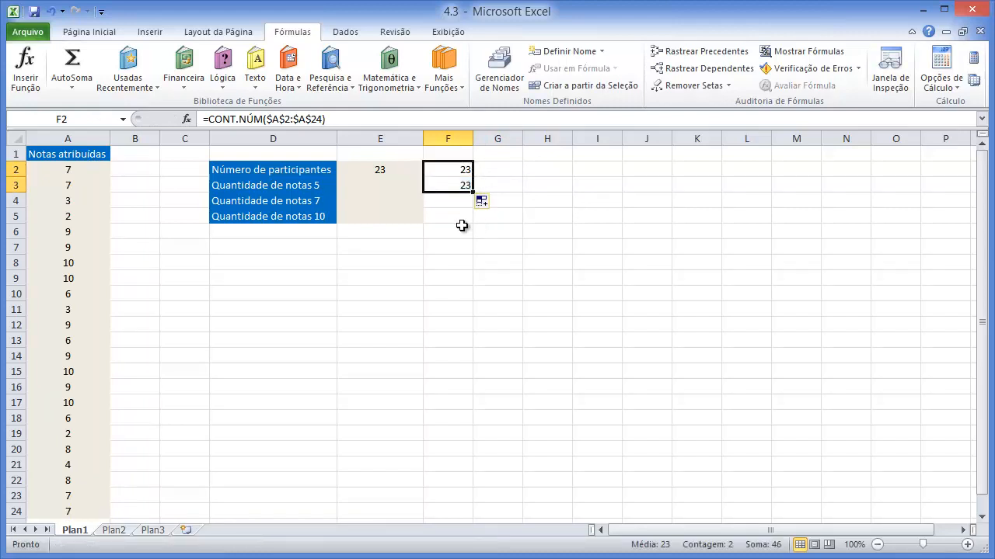
pyautogui.click(462, 227)
pyautogui.click(457, 189)
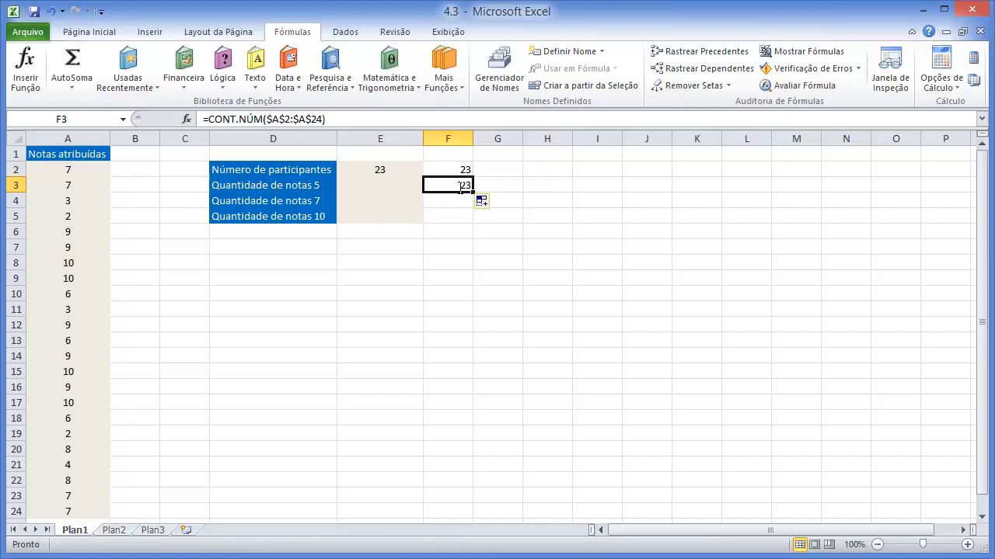
pyautogui.press('F2')
pyautogui.press('Escape')
pyautogui.moveTo(473, 190); pyautogui.dragTo(476, 205)
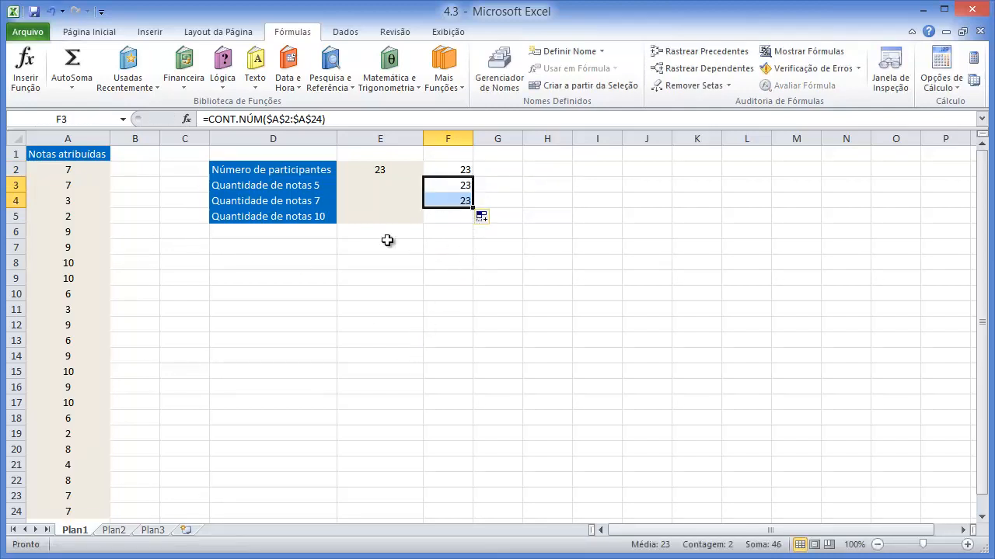
pyautogui.doubleClick(455, 198)
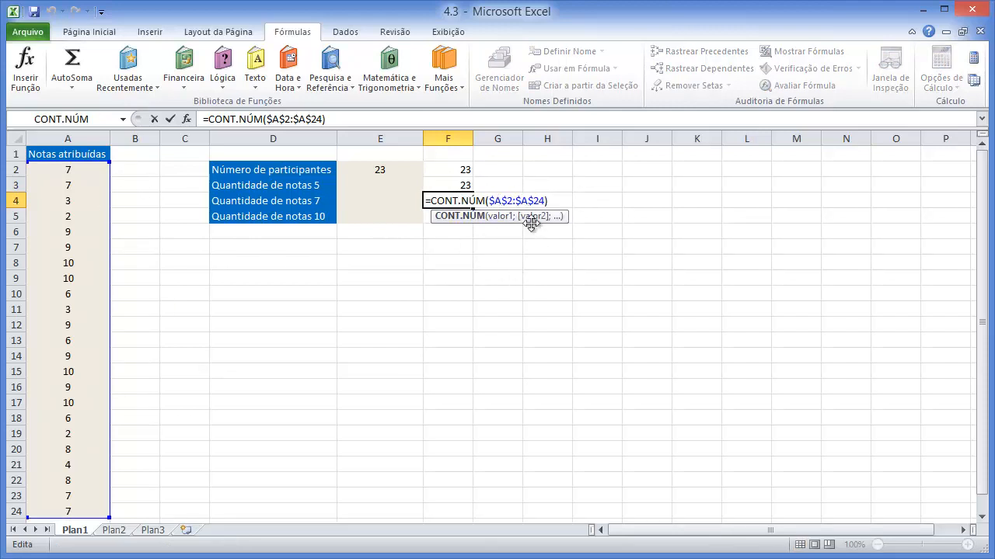
pyautogui.press('Escape')
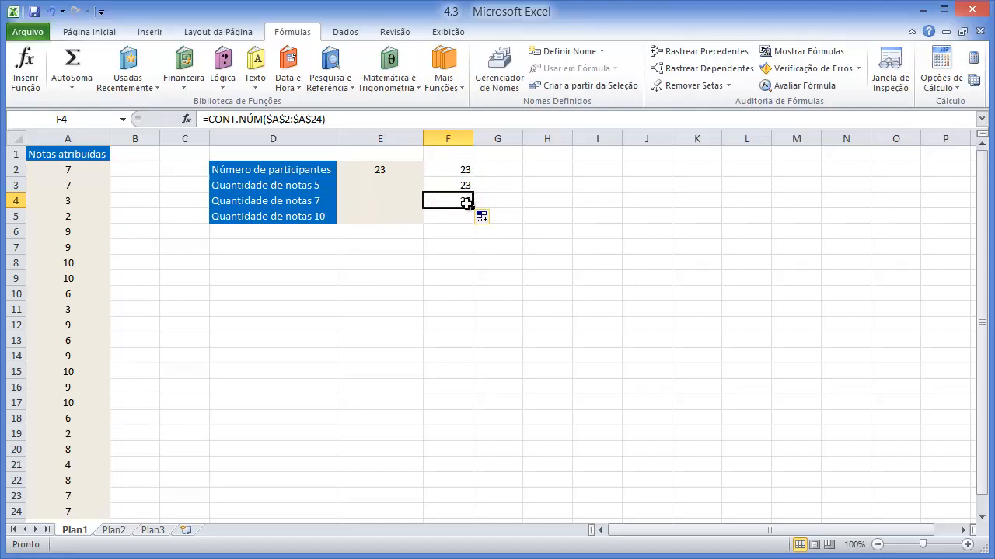
pyautogui.click(412, 263)
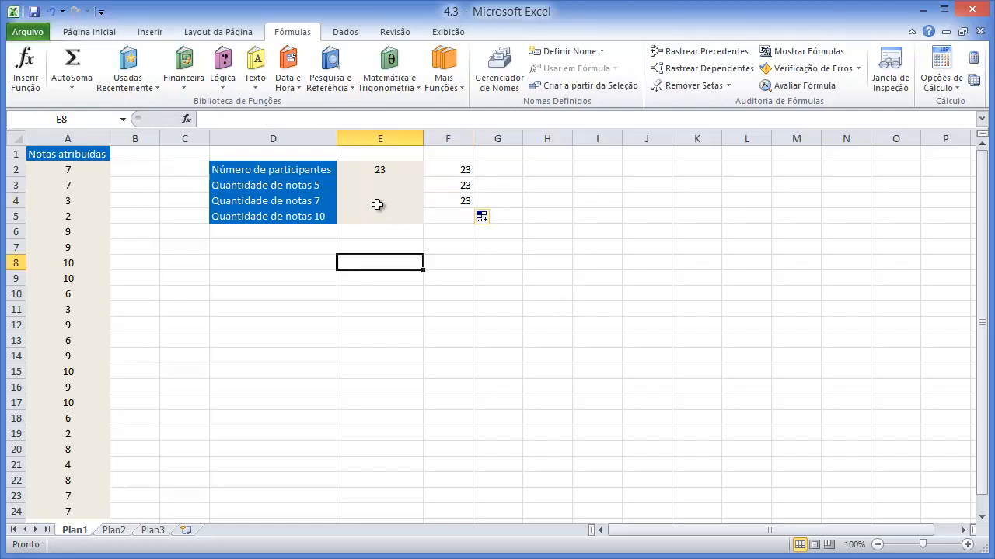
# - In cell E3, insert the statistical function CONT.SE with A2:A24 as Intervalo and 5 as Critérios
pyautogui.click(362, 188)
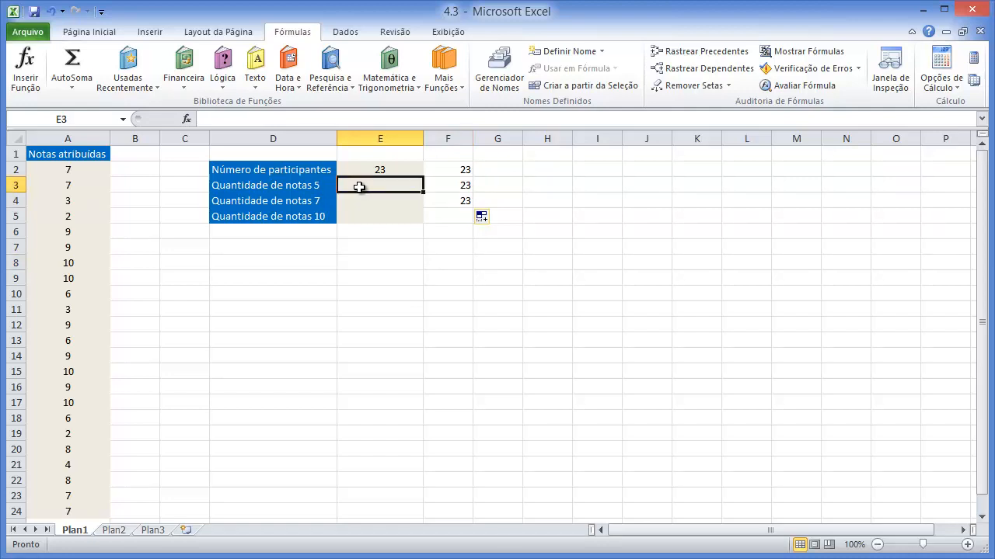
pyautogui.click(456, 95)
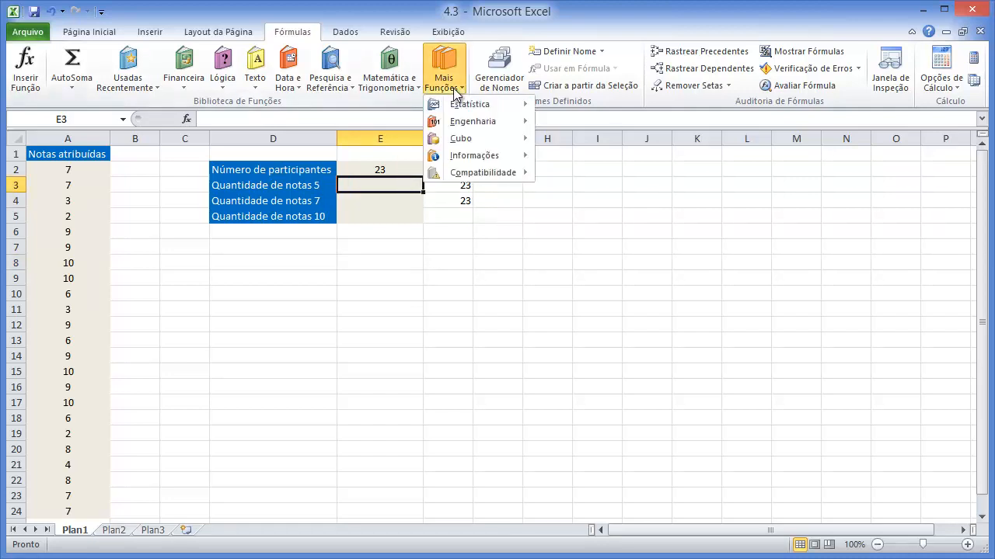
pyautogui.moveTo(475, 104)
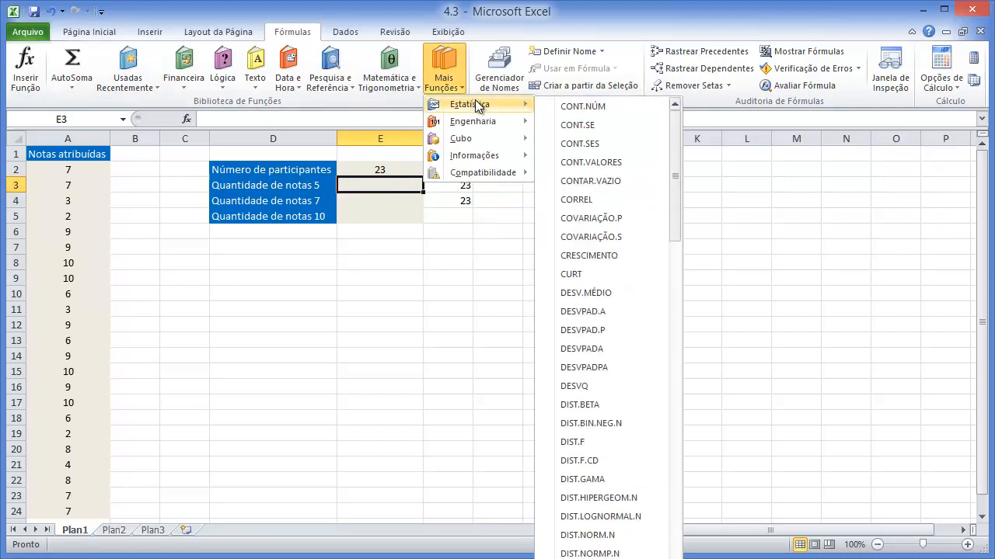
pyautogui.click(574, 127)
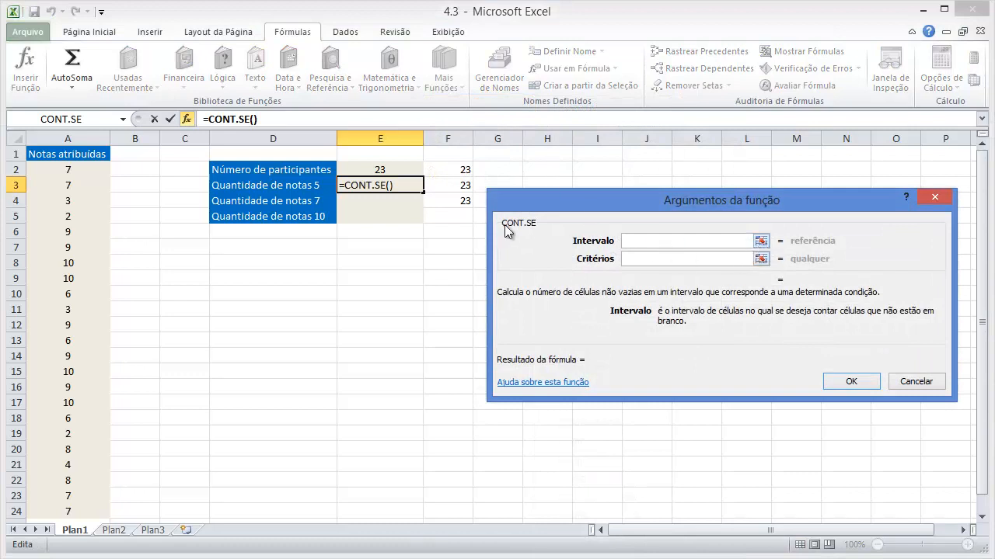
pyautogui.click(761, 241)
pyautogui.moveTo(73, 168); pyautogui.dragTo(76, 463)
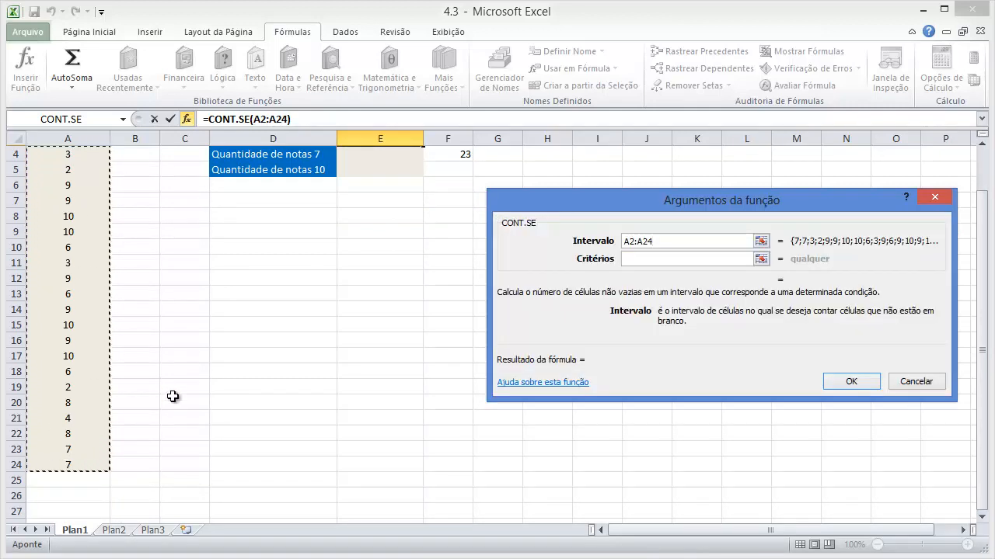
pyautogui.click(981, 143)
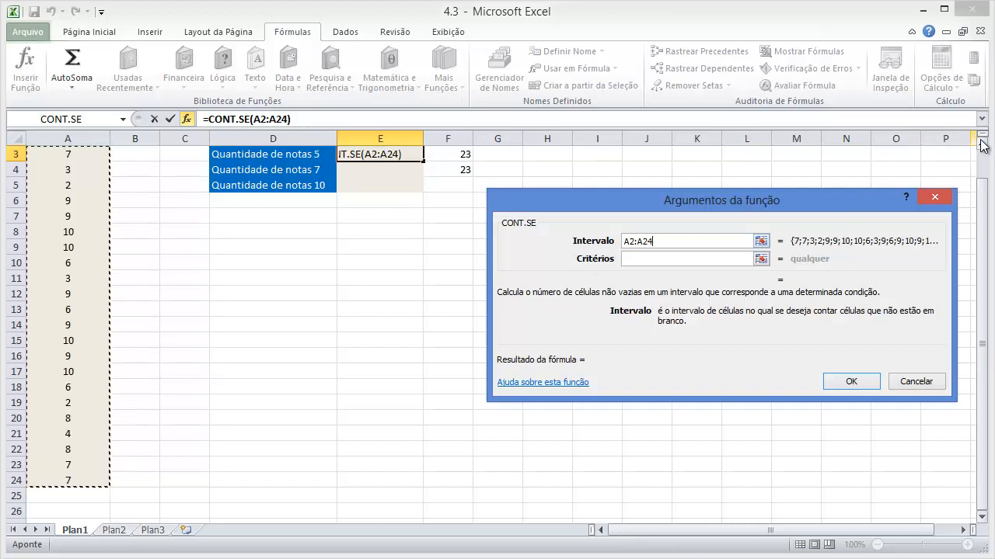
pyautogui.click(982, 143)
pyautogui.click(981, 143)
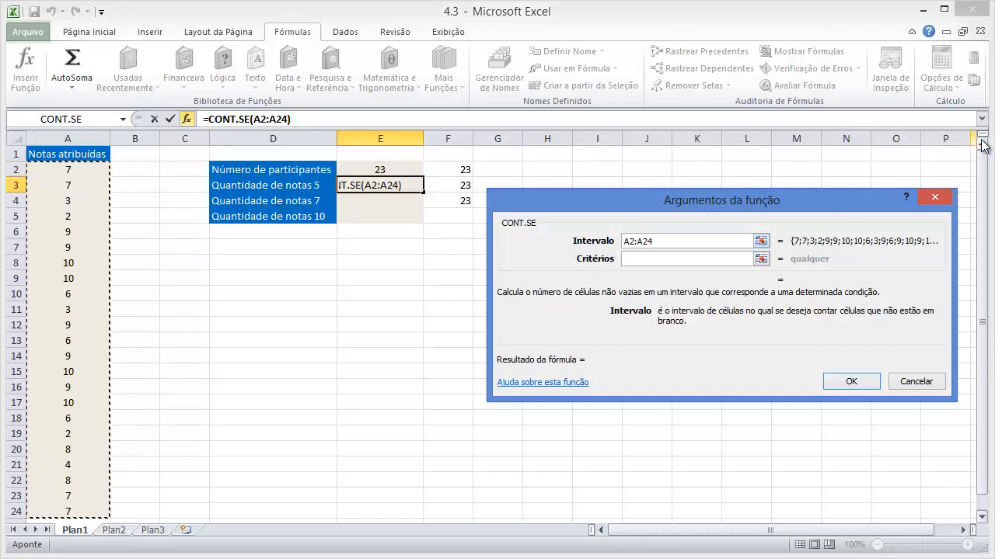
pyautogui.click(649, 260)
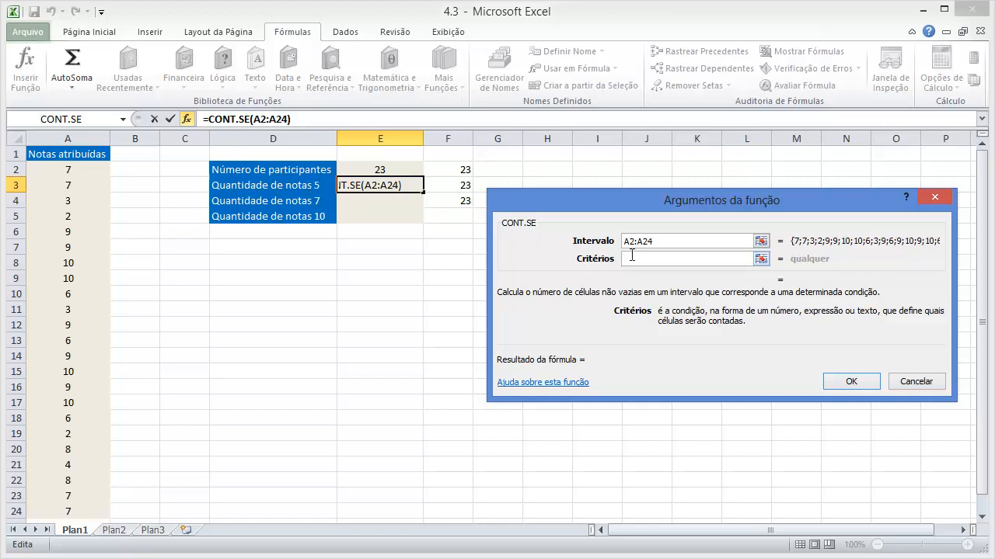
pyautogui.write('5')
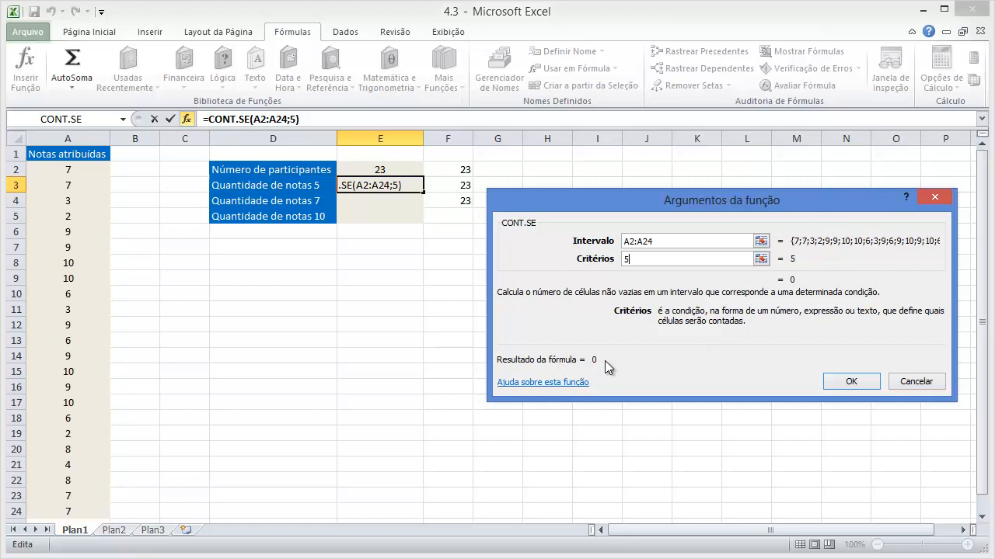
# - Make both references of the CONT.SE interval absolute, $A$2:$A$24, and accept the function for E3
pyautogui.click(629, 244)
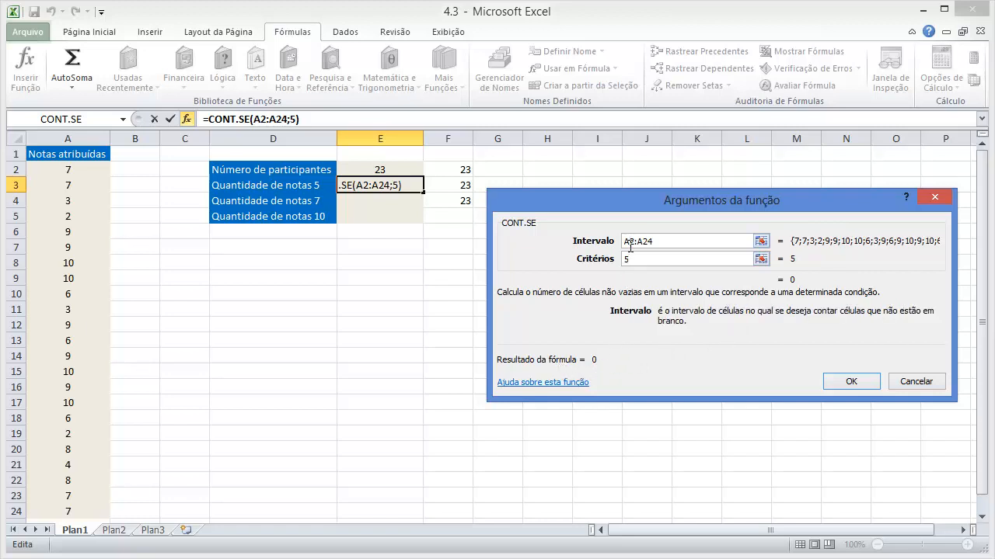
pyautogui.doubleClick(629, 241)
pyautogui.press('F4')
pyautogui.doubleClick(659, 241)
pyautogui.press('F4')
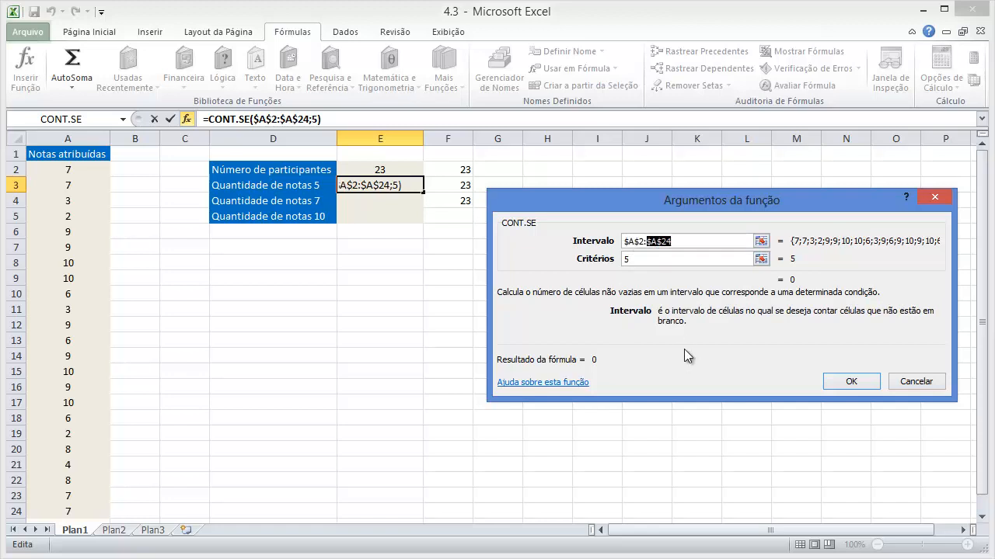
pyautogui.click(841, 382)
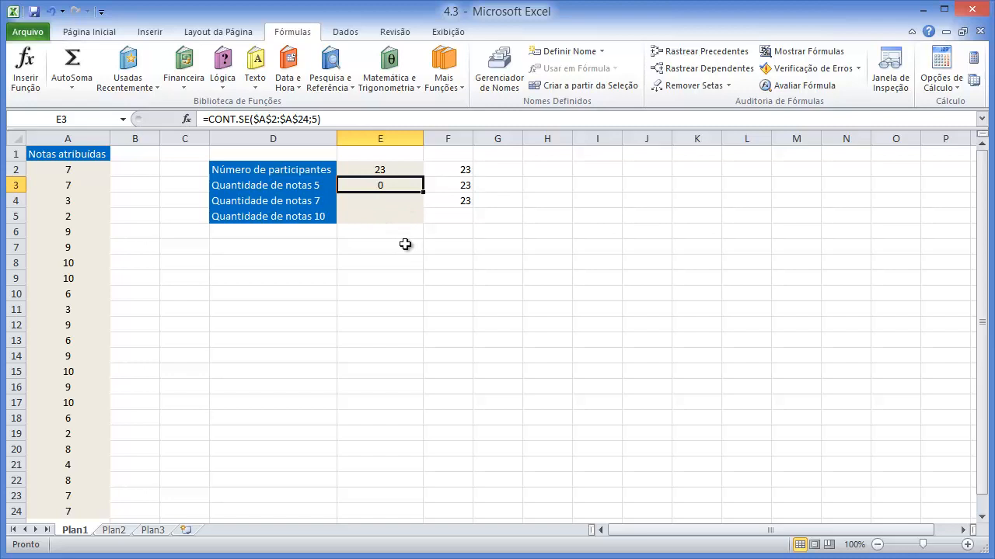
# - Copy the CONT.SE formula from E3 down through E5 and check the range and criterion in the E4 and E5 copies
pyautogui.click(398, 188)
pyautogui.moveTo(425, 192); pyautogui.dragTo(417, 221)
pyautogui.click(397, 277)
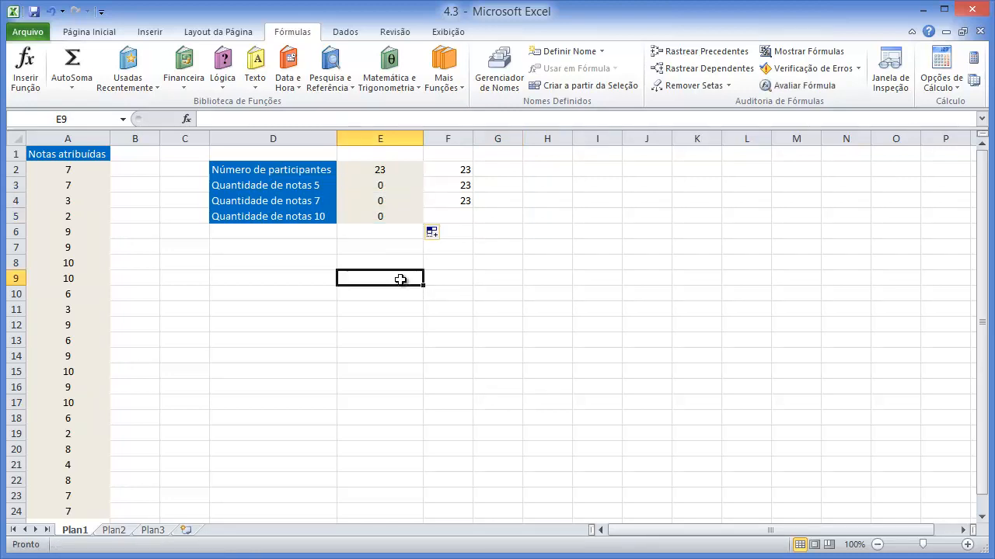
pyautogui.doubleClick(396, 202)
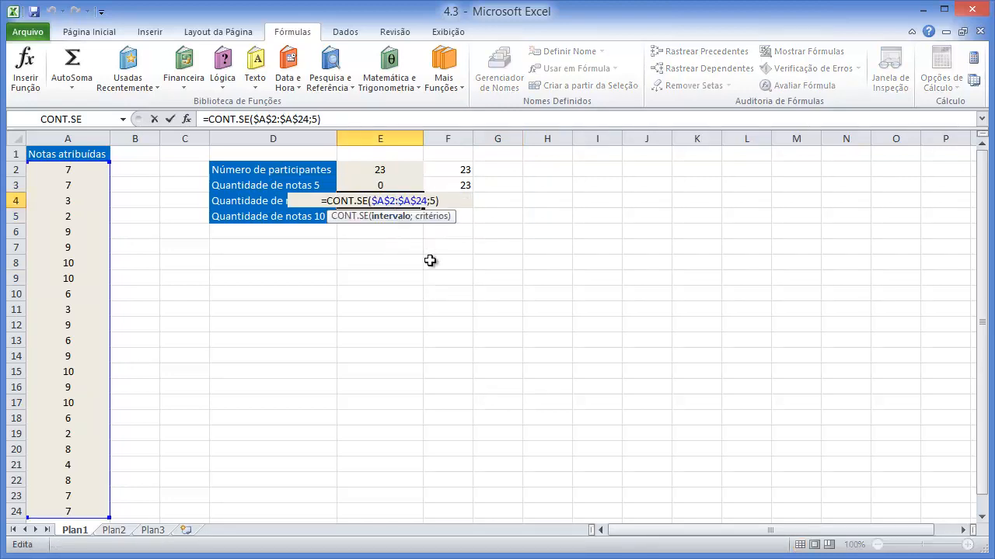
pyautogui.press('Escape')
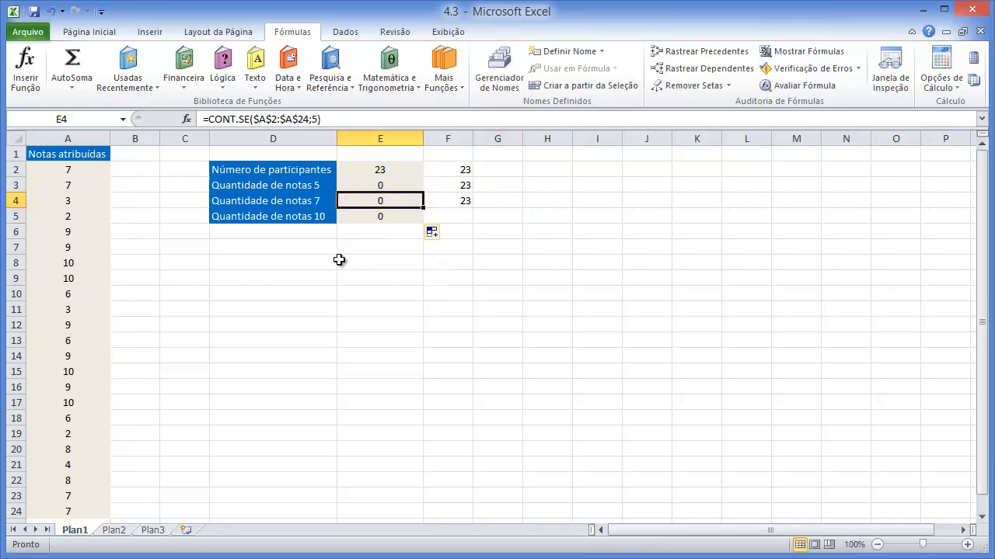
pyautogui.click(364, 218)
pyautogui.doubleClick(363, 219)
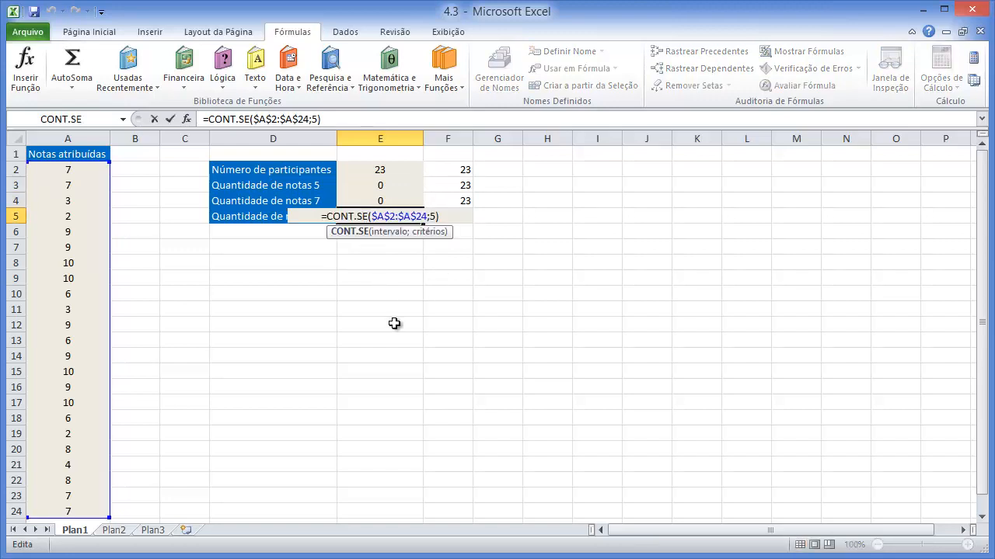
pyautogui.press('Escape')
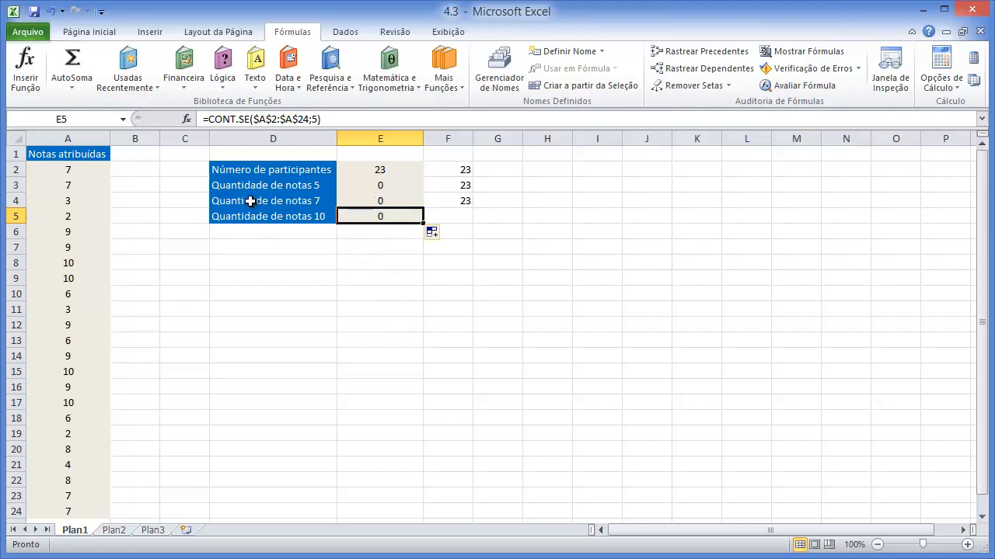
# - Change the criterion in E4's formula to 7 so it reads =CONT.SE($A$2:$A$24;7)
pyautogui.click(390, 199)
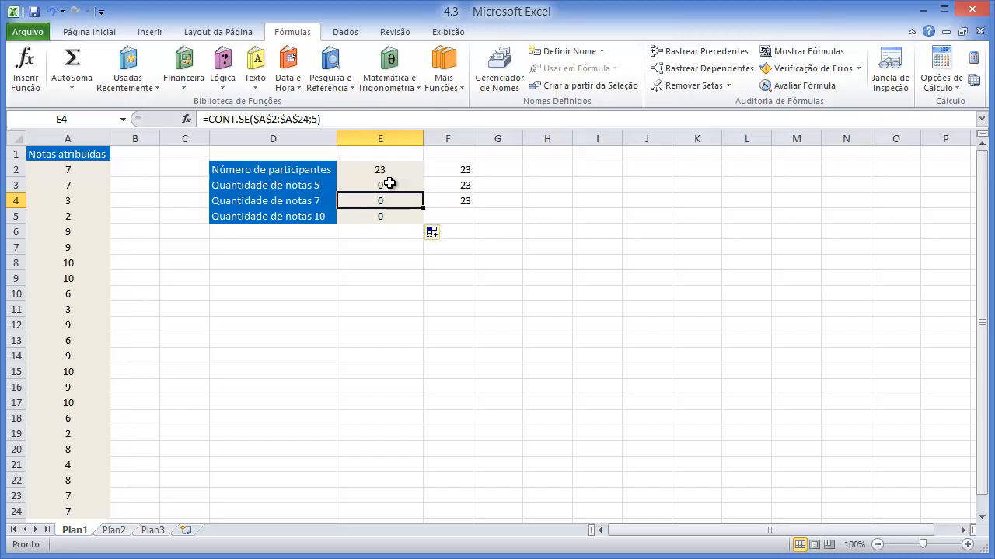
pyautogui.click(336, 120)
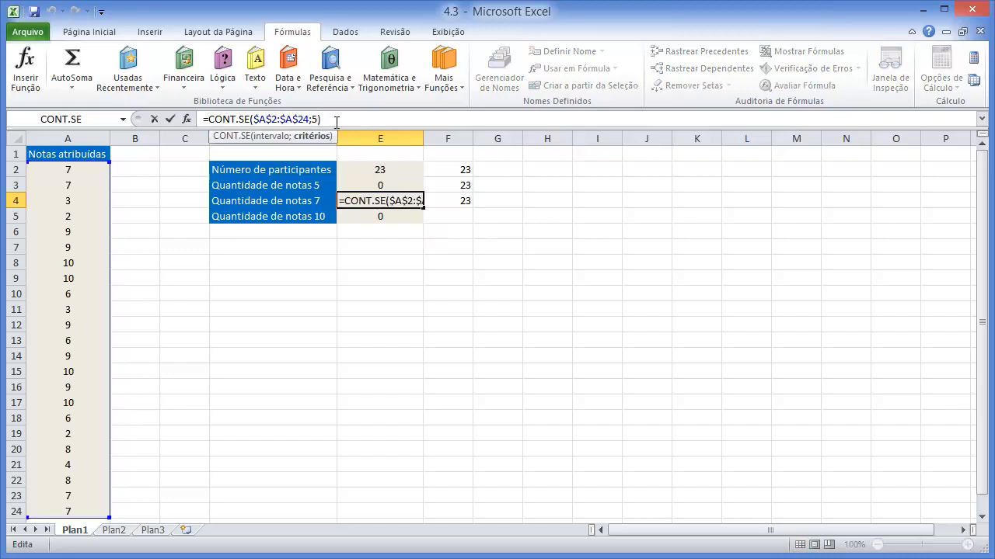
pyautogui.press('BackSpace')
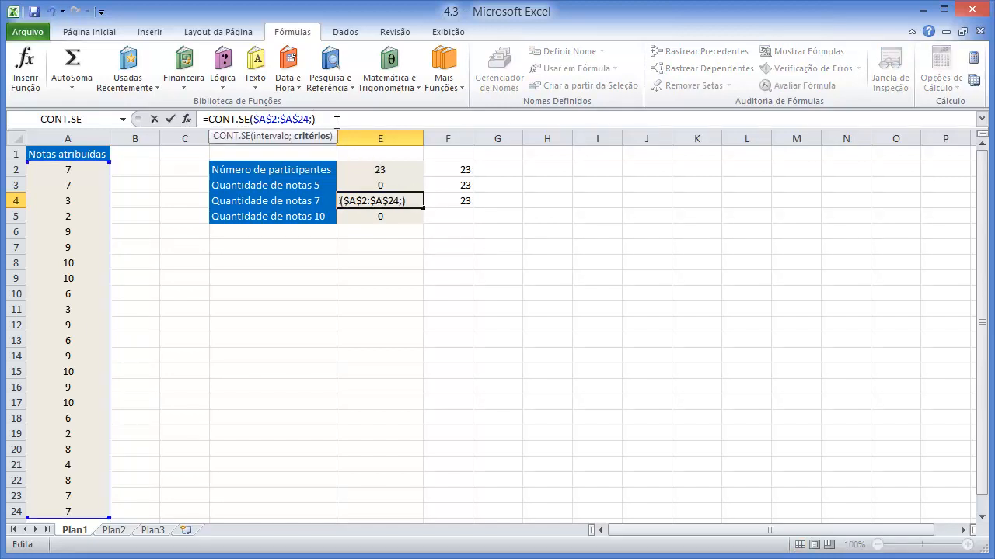
pyautogui.write('7')
pyautogui.press('Return')
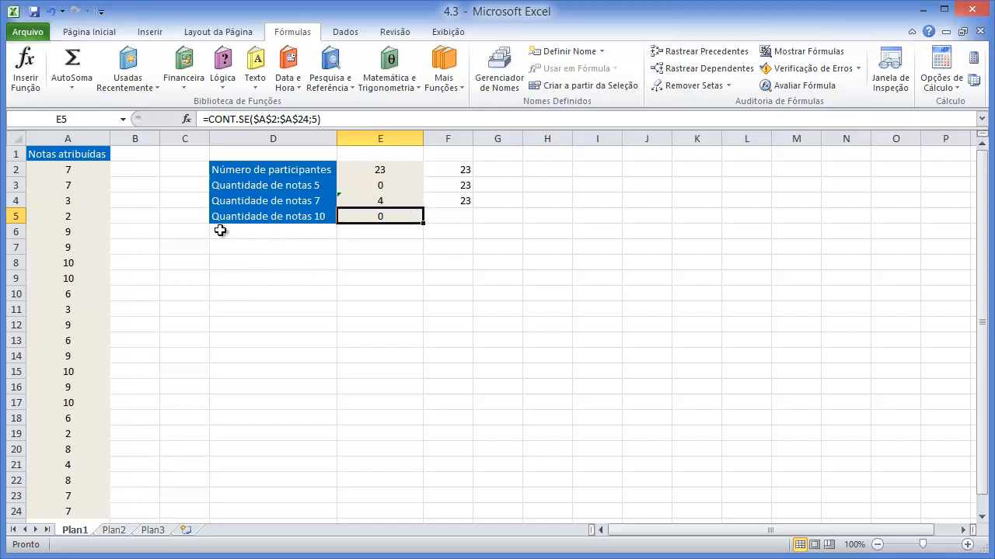
# - Change the criterion in E5's formula to 10 so it reads =CONT.SE($A$2:$A$24;10)
pyautogui.doubleClick(393, 216)
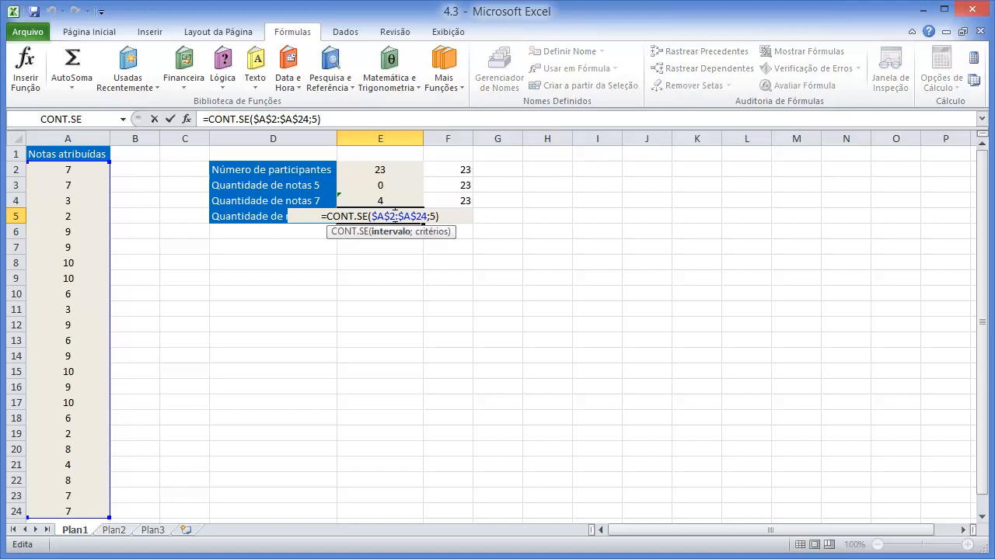
pyautogui.press('BackSpace')
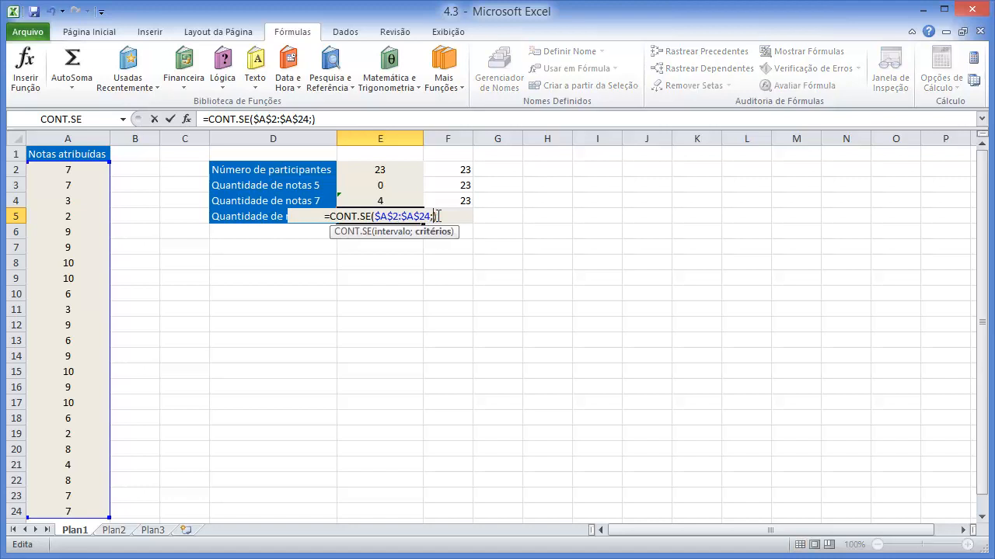
pyautogui.write('10')
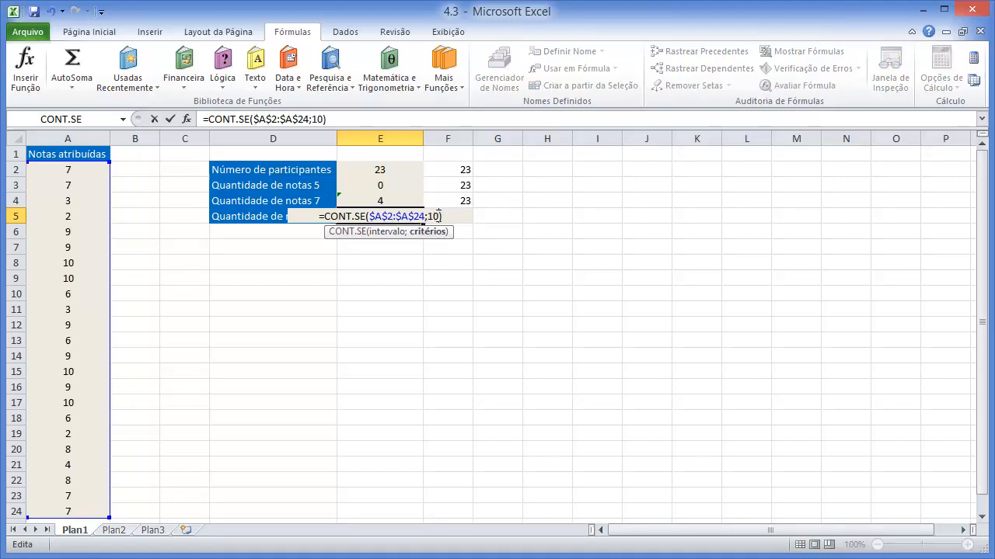
pyautogui.press('Return')
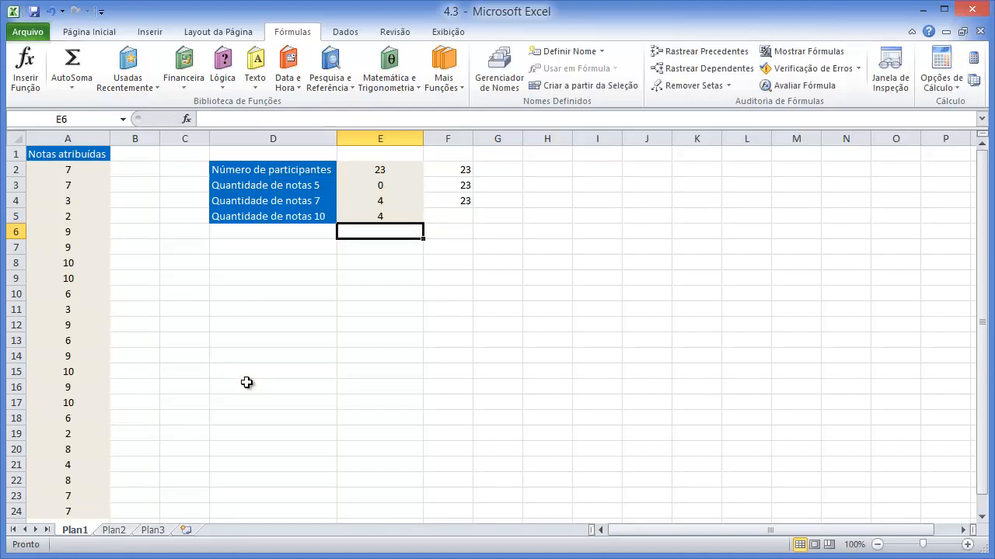
# - Replace the grade in cell A11 with 10 and check the grade counts in the summary table
pyautogui.click(73, 312)
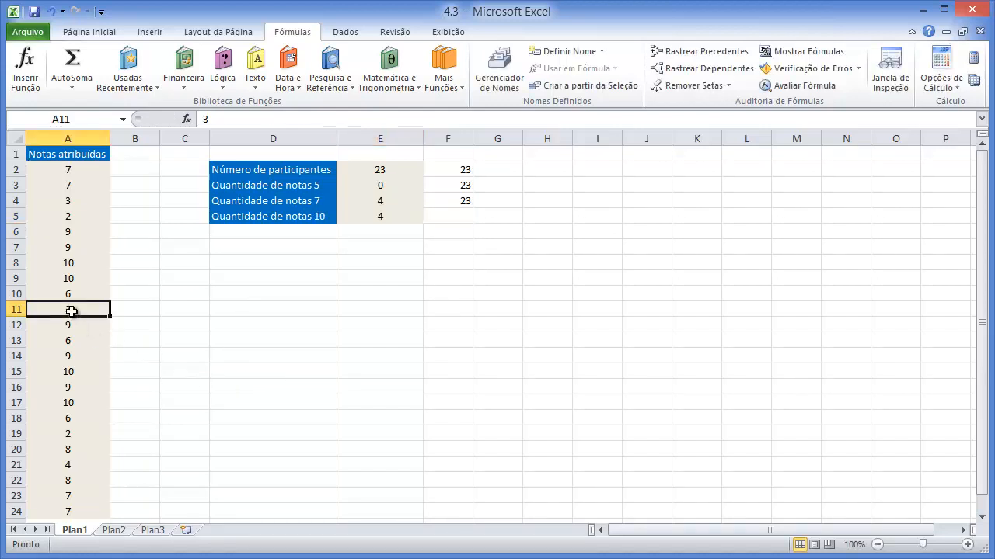
pyautogui.write('1')
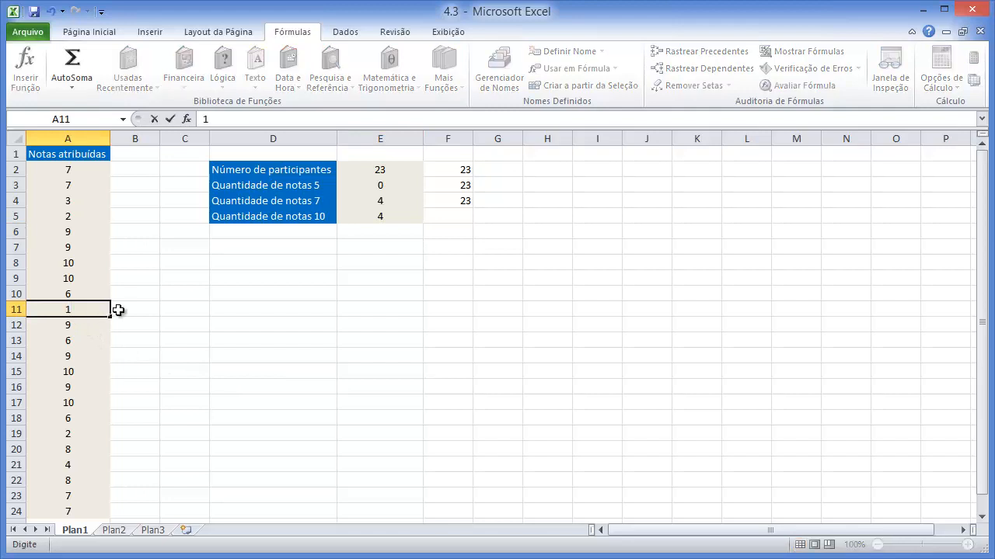
pyautogui.write('0')
pyautogui.press('Return')
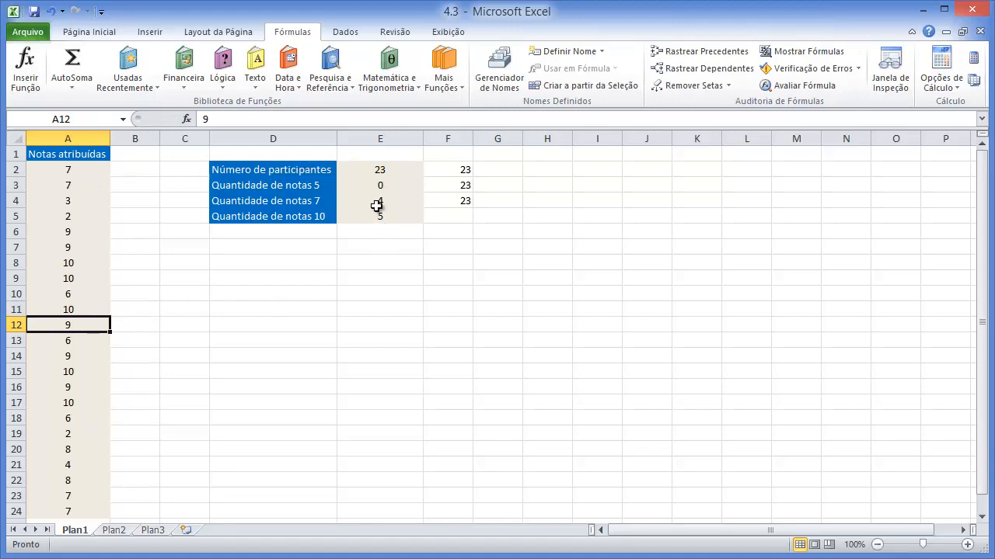
pyautogui.click(381, 201)
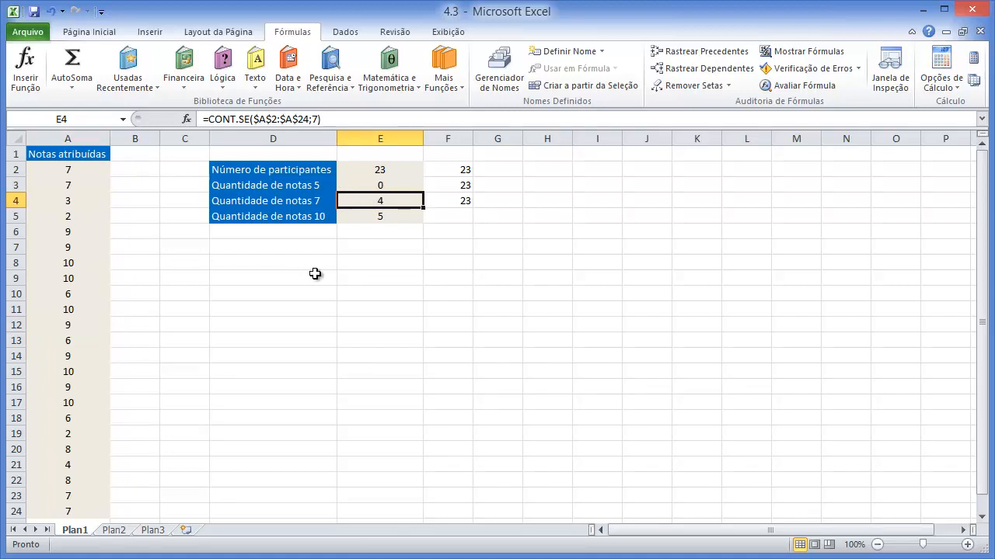
pyautogui.click(373, 277)
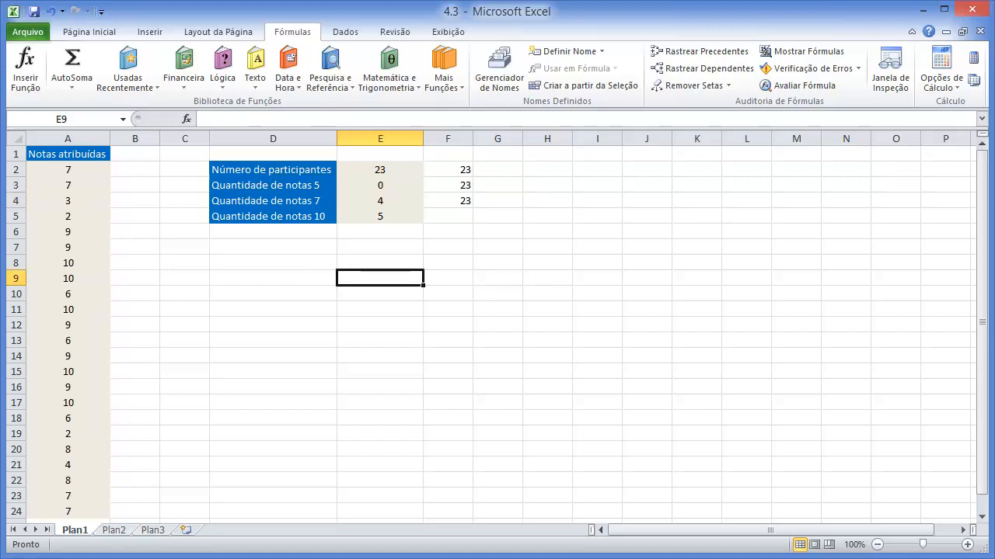